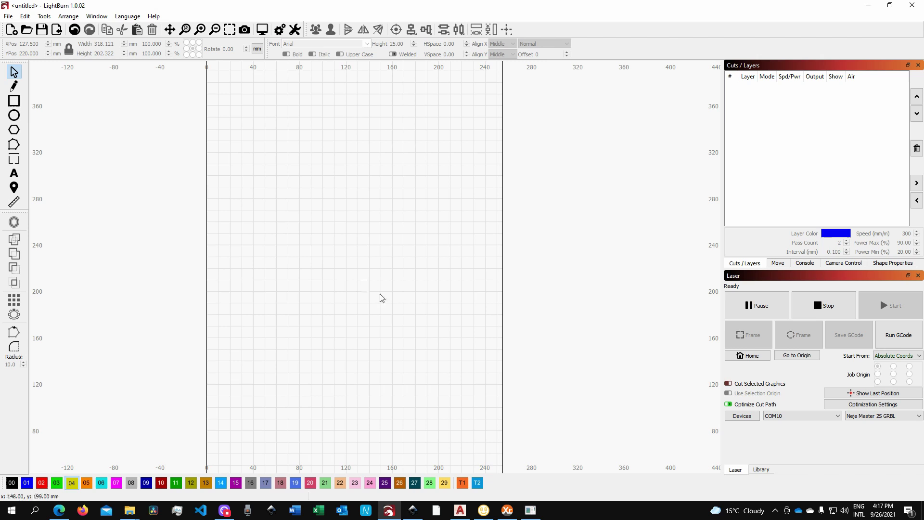
# - Draw four rectangles on the canvas with the Rectangle tool on the fill layer
pyautogui.click(14, 100)
pyautogui.moveTo(277, 186); pyautogui.dragTo(327, 225)
pyautogui.moveTo(370, 189); pyautogui.dragTo(445, 239)
pyautogui.moveTo(383, 265); pyautogui.dragTo(480, 304)
pyautogui.moveTo(255, 262); pyautogui.dragTo(335, 309)
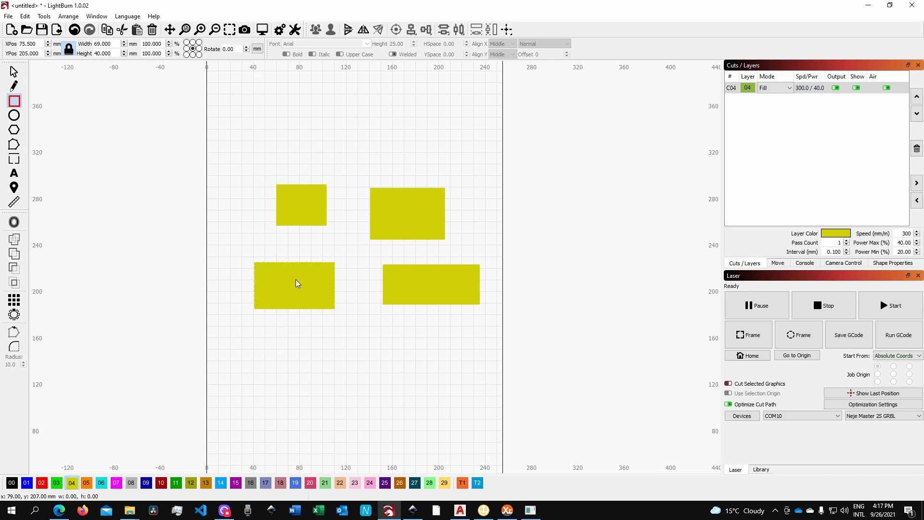
# - Move three rectangles to line layers 01, 02 and 03, then view layer C02's settings
pyautogui.press('Escape')
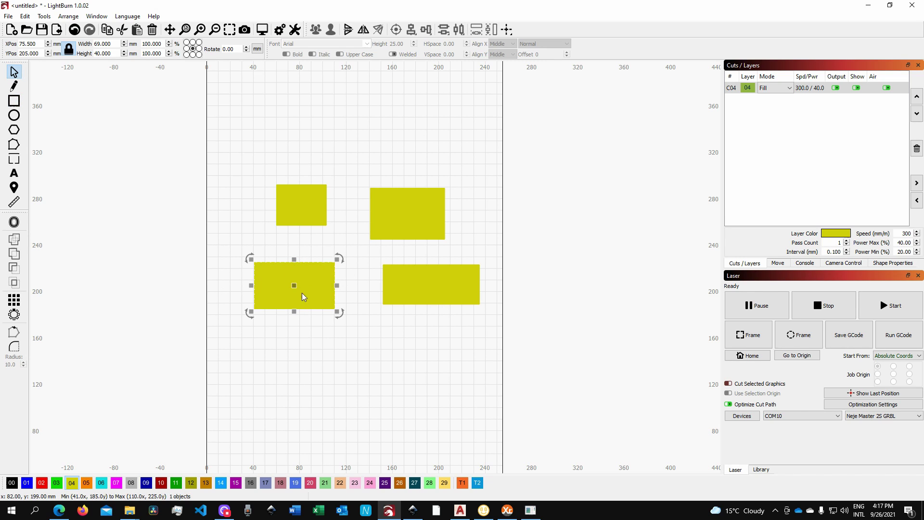
pyautogui.click(27, 482)
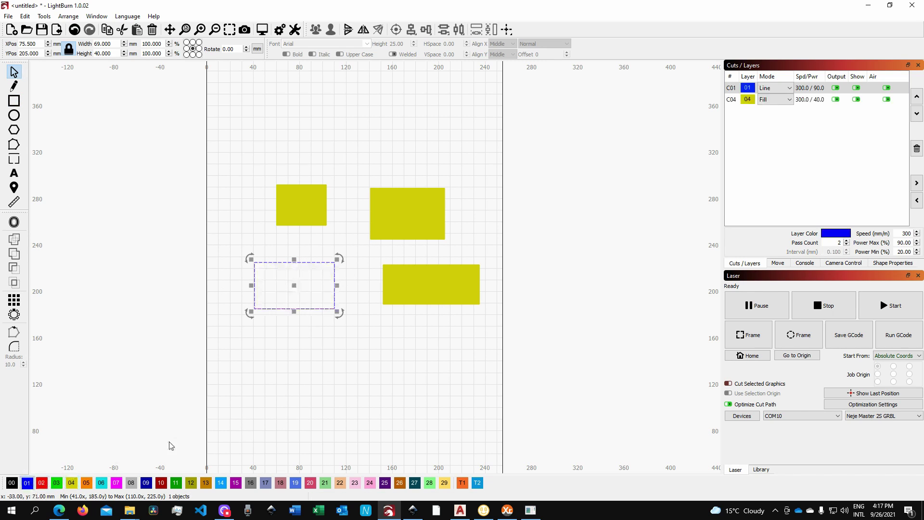
pyautogui.click(429, 285)
pyautogui.click(42, 482)
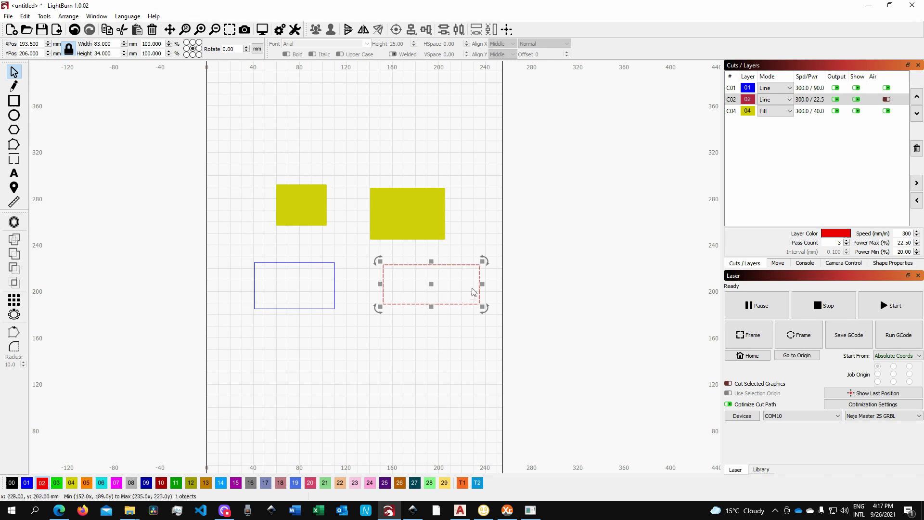
pyautogui.click(424, 211)
pyautogui.click(56, 482)
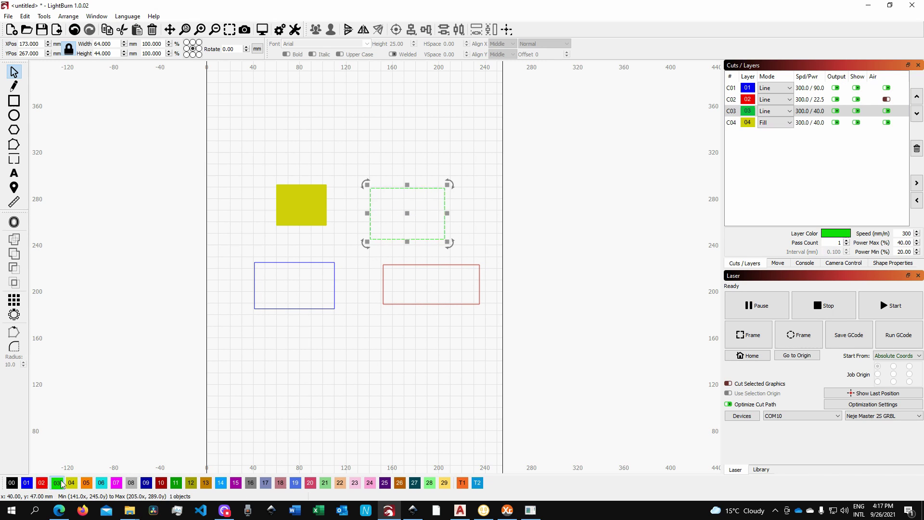
pyautogui.click(448, 345)
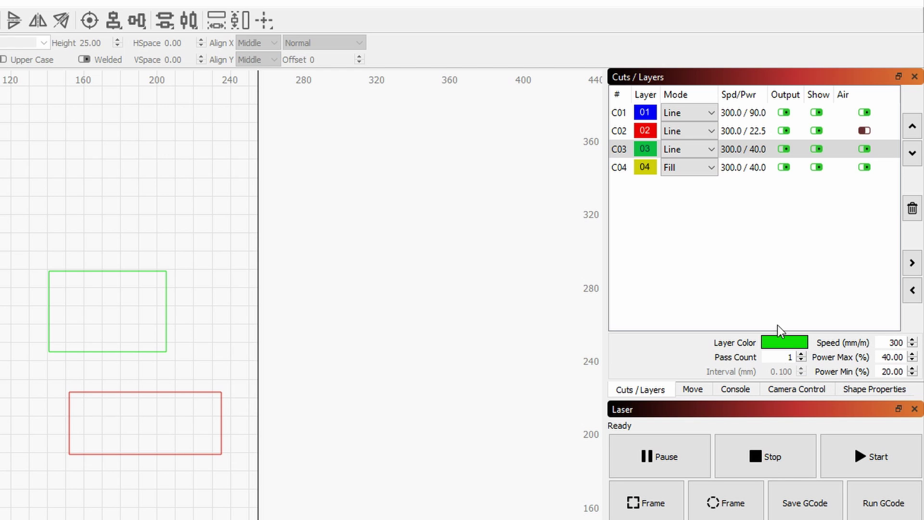
pyautogui.click(647, 133)
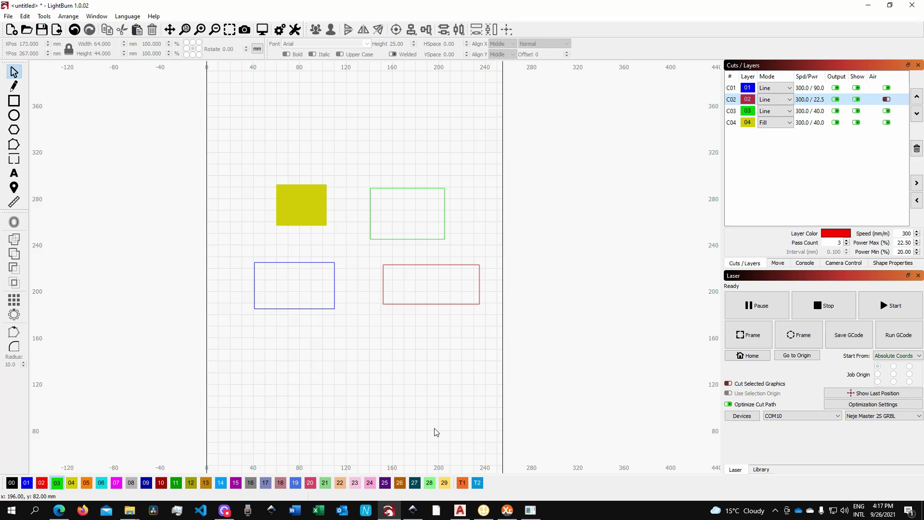
# - Switch to Inkscape and draw the new rectangles on the page with the Rectangle tool
pyautogui.click(413, 510)
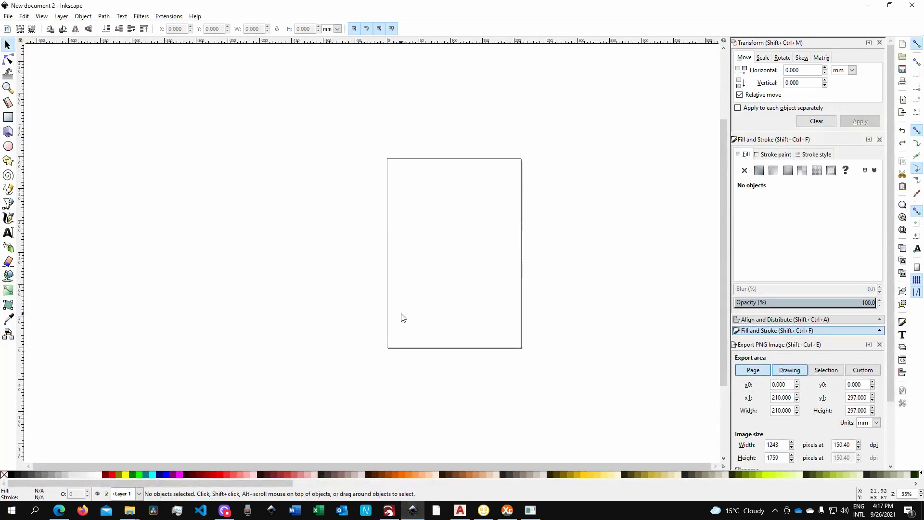
pyautogui.hscroll(-2, 478, 247)
pyautogui.scroll(3, 478, 248)
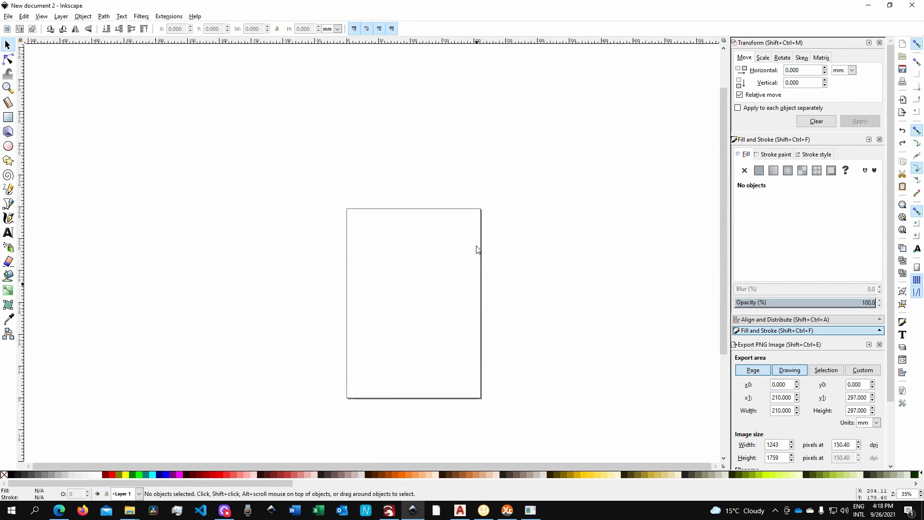
pyautogui.scroll(-2, 481, 281)
pyautogui.scroll(2, 489, 266)
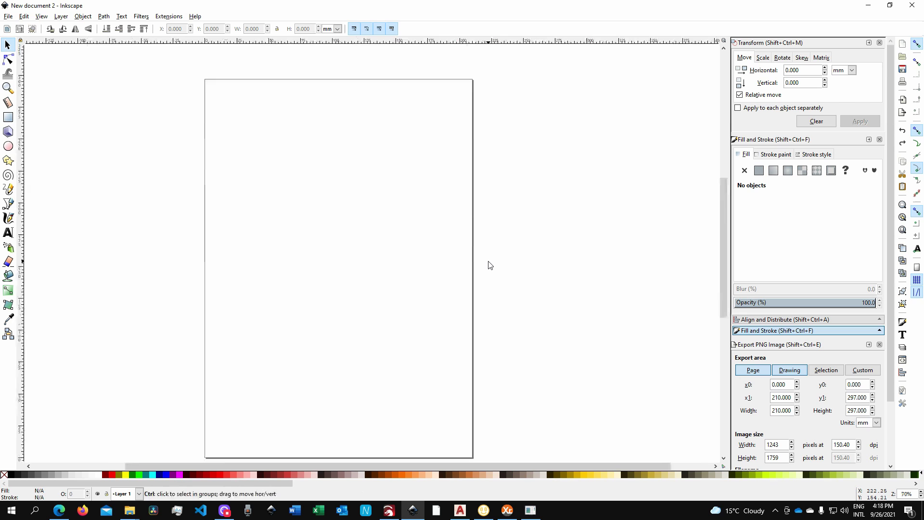
pyautogui.scroll(-1, 490, 267)
pyautogui.click(8, 117)
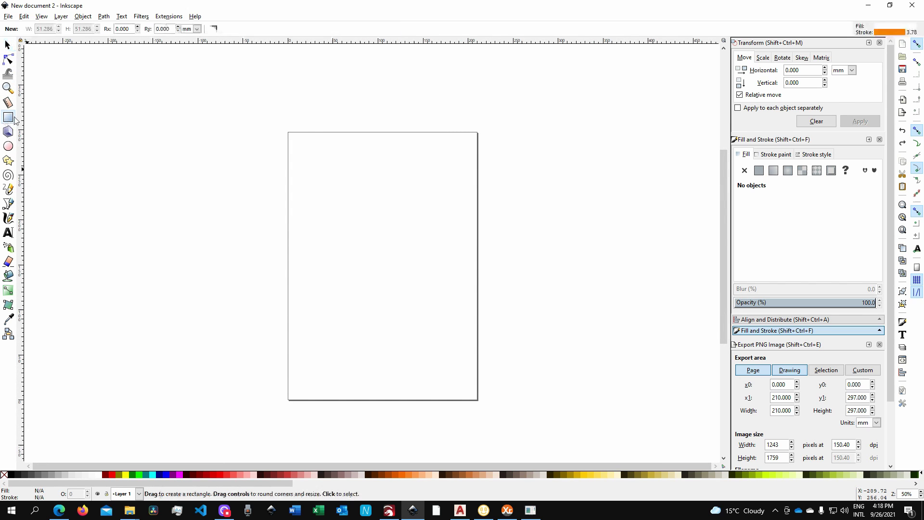
pyautogui.moveTo(303, 178)
pyautogui.mouseDown()
pyautogui.moveTo(352, 211)
pyautogui.moveTo(409, 207)
pyautogui.moveTo(427, 220)
pyautogui.mouseUp()
pyautogui.moveTo(312, 238); pyautogui.dragTo(380, 283)
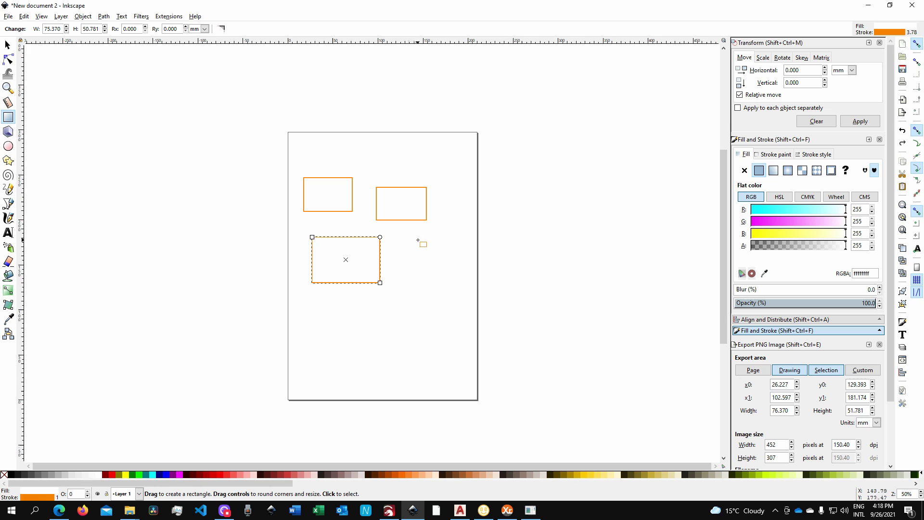
pyautogui.moveTo(419, 237); pyautogui.dragTo(461, 265)
pyautogui.moveTo(403, 279); pyautogui.dragTo(459, 332)
pyautogui.click(460, 361)
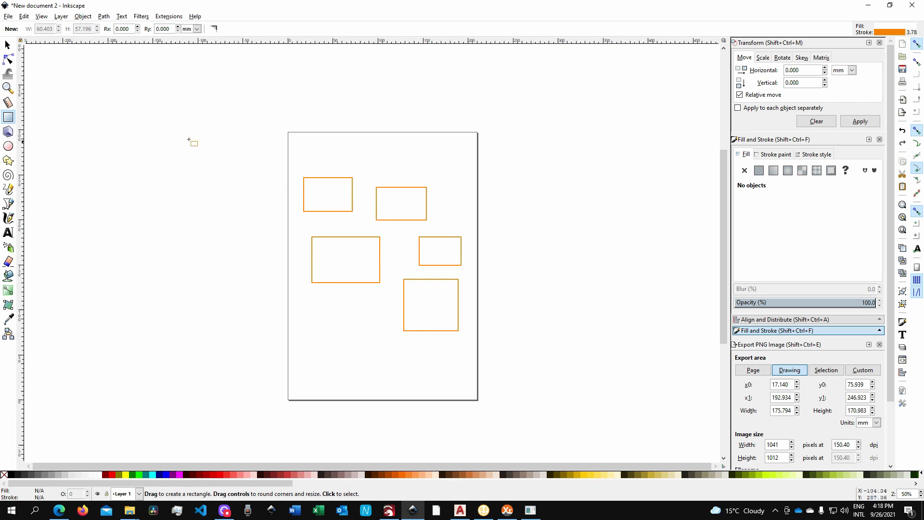
# - Give four of the rectangles red, blue, lime green and olive outlines
pyautogui.click(8, 46)
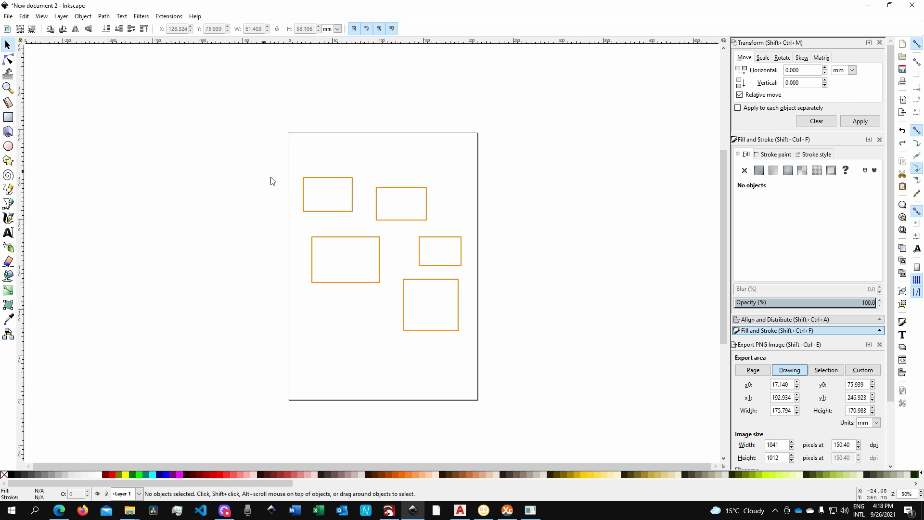
pyautogui.scroll(1, 361, 201)
pyautogui.click(387, 211)
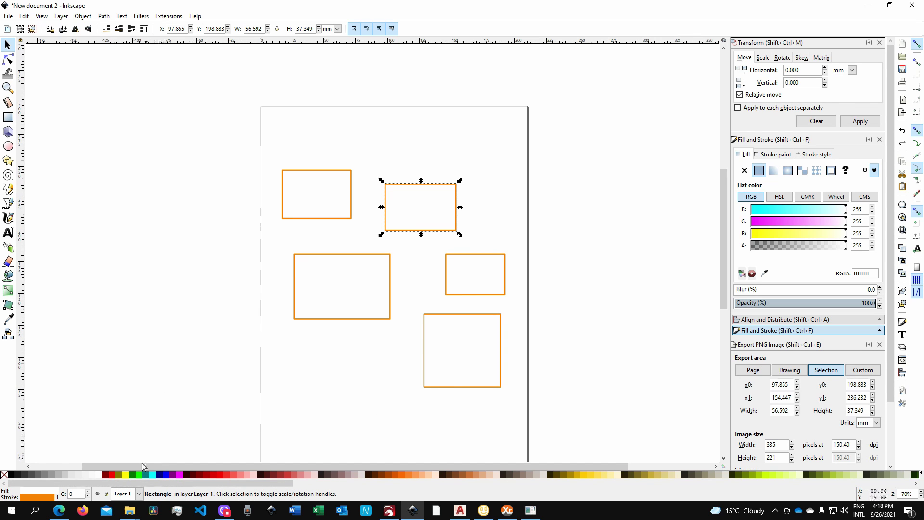
pyautogui.keyDown('shift'); pyautogui.click(112, 474); pyautogui.keyUp('shift')
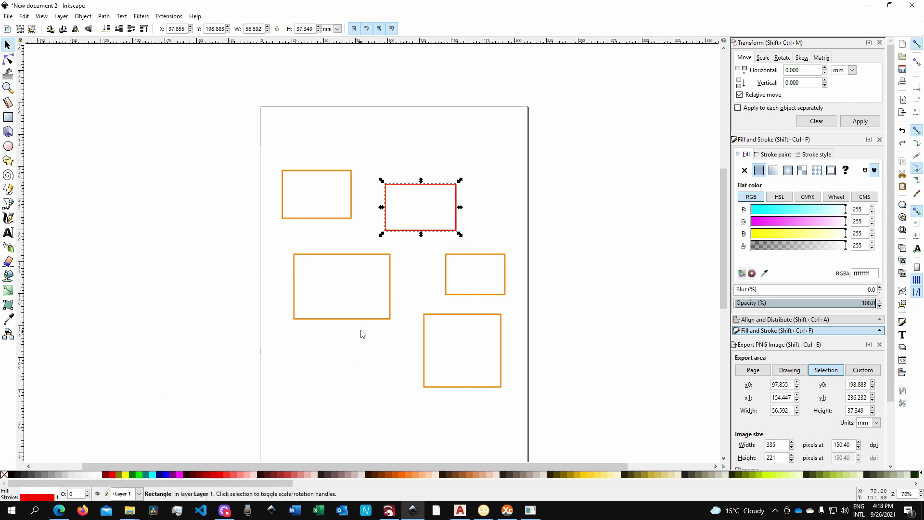
pyautogui.click(391, 296)
pyautogui.keyDown('shift'); pyautogui.click(164, 475); pyautogui.keyUp('shift')
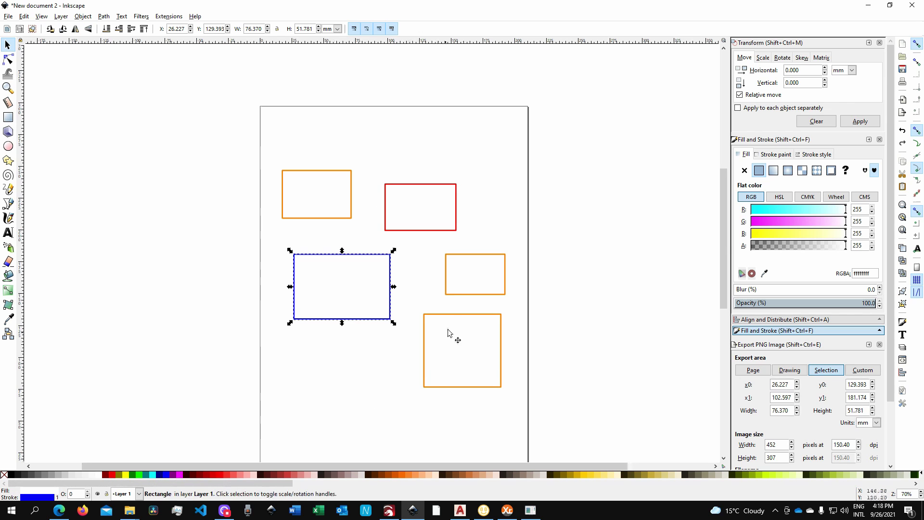
pyautogui.click(446, 280)
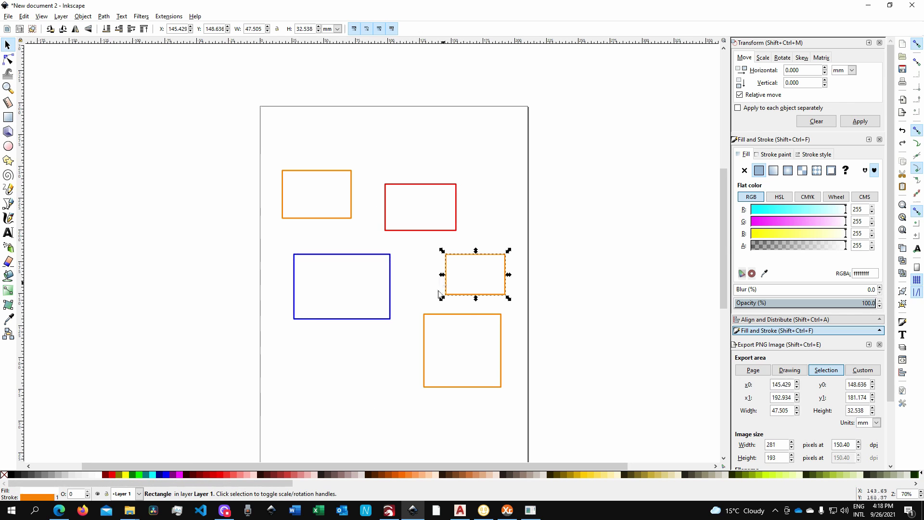
pyautogui.keyDown('shift'); pyautogui.click(138, 476); pyautogui.keyUp('shift')
pyautogui.click(424, 345)
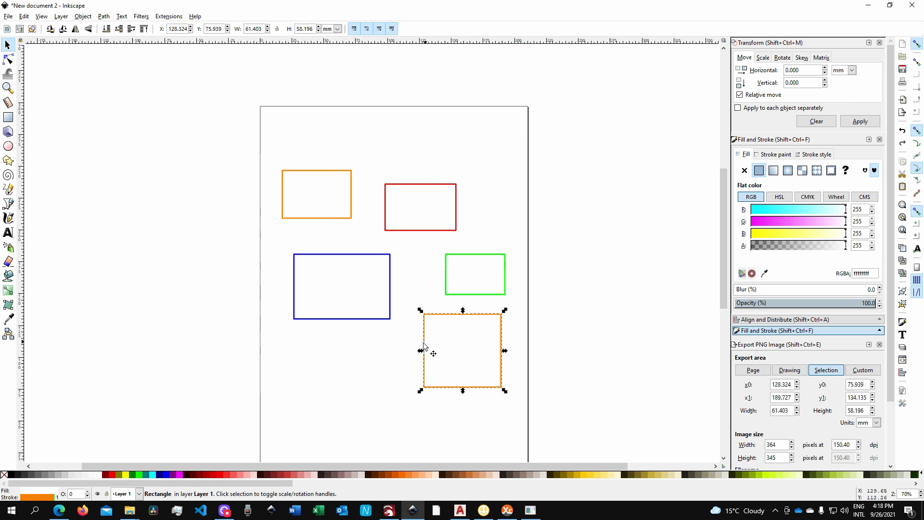
pyautogui.keyDown('shift'); pyautogui.click(120, 475); pyautogui.keyUp('shift')
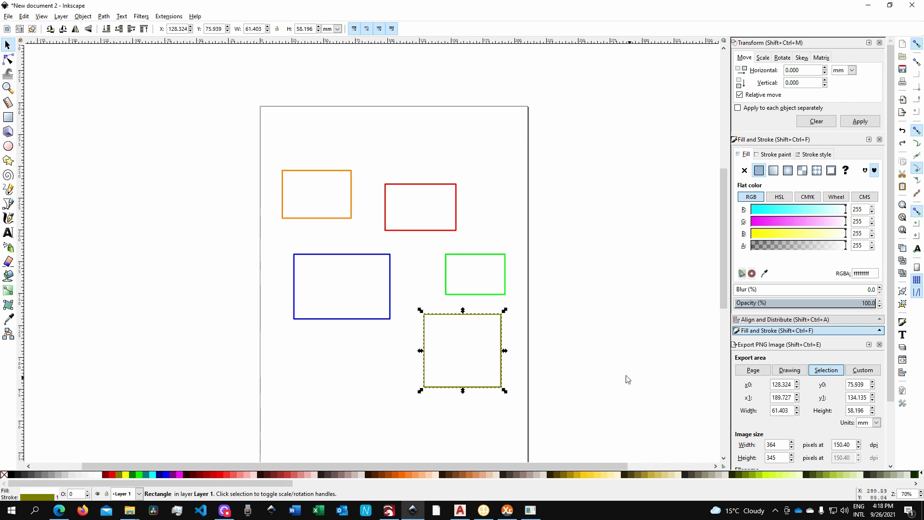
pyautogui.click(388, 392)
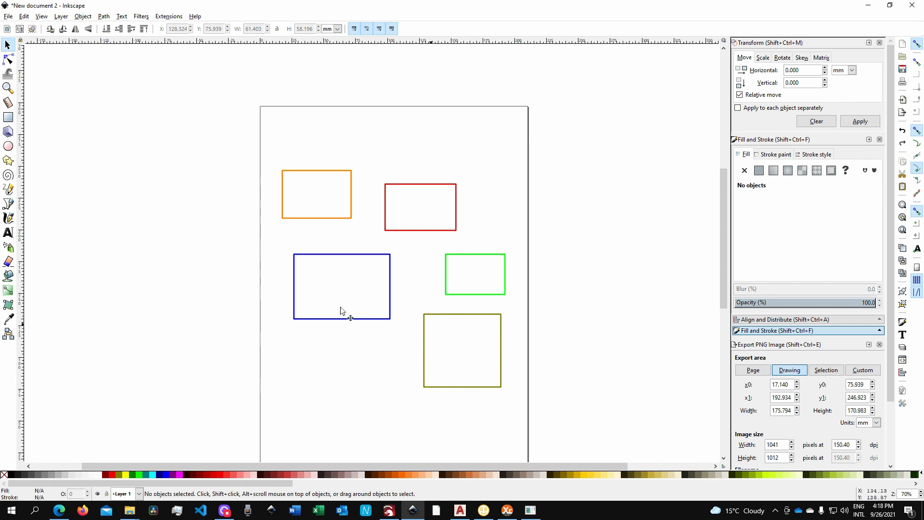
# - Save the drawing as test1.svg and return to LightBurn
pyautogui.click(8, 17)
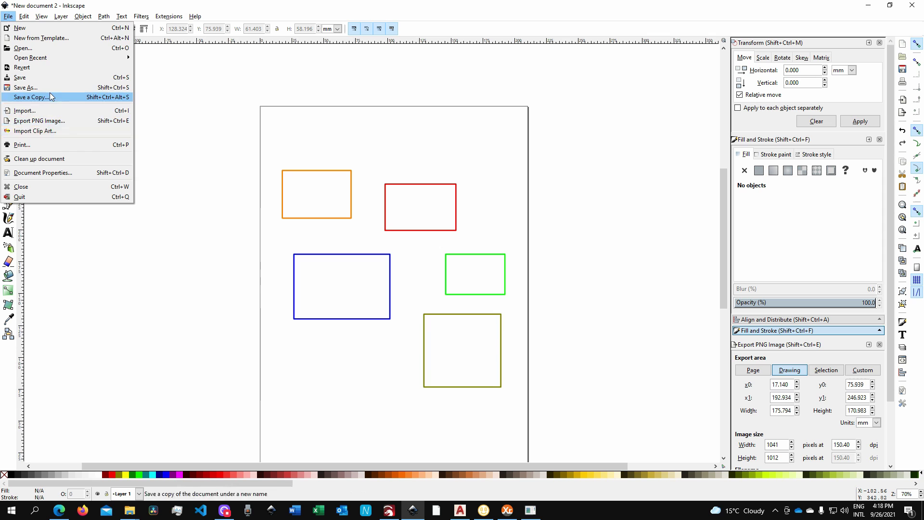
pyautogui.click(37, 87)
pyautogui.click(320, 190)
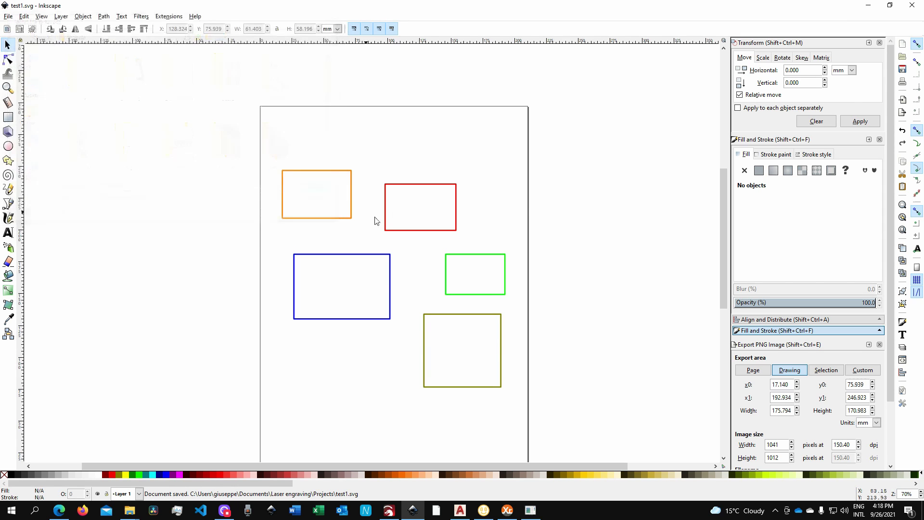
pyautogui.click(391, 511)
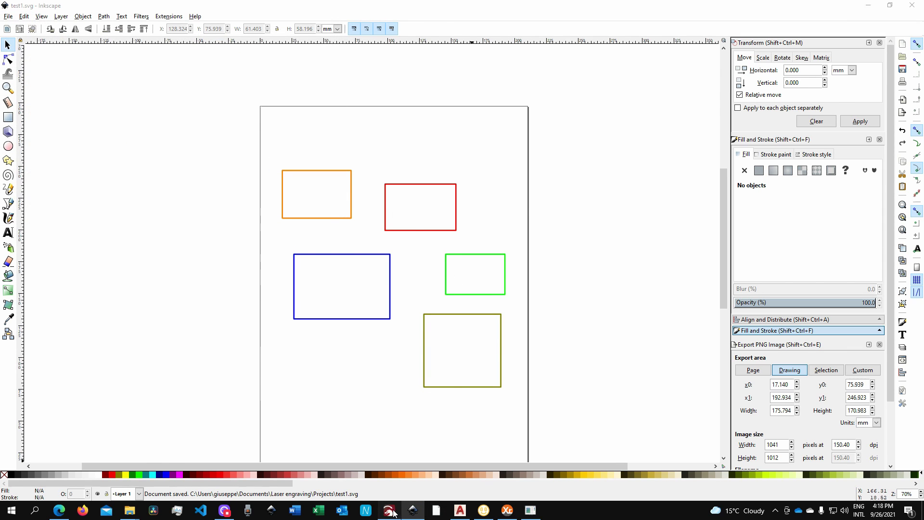
pyautogui.click(8, 14)
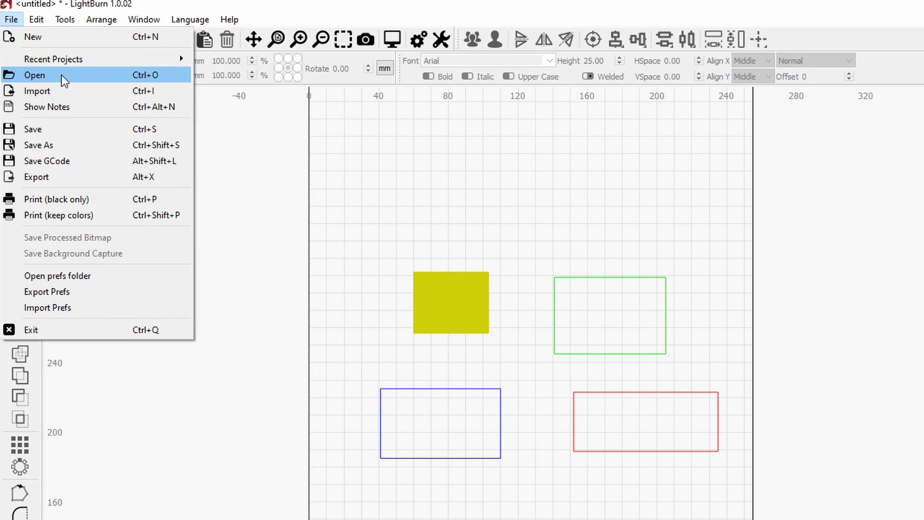
# - Open test1.svg from the Projects folder using the All supported file filter
pyautogui.click(62, 74)
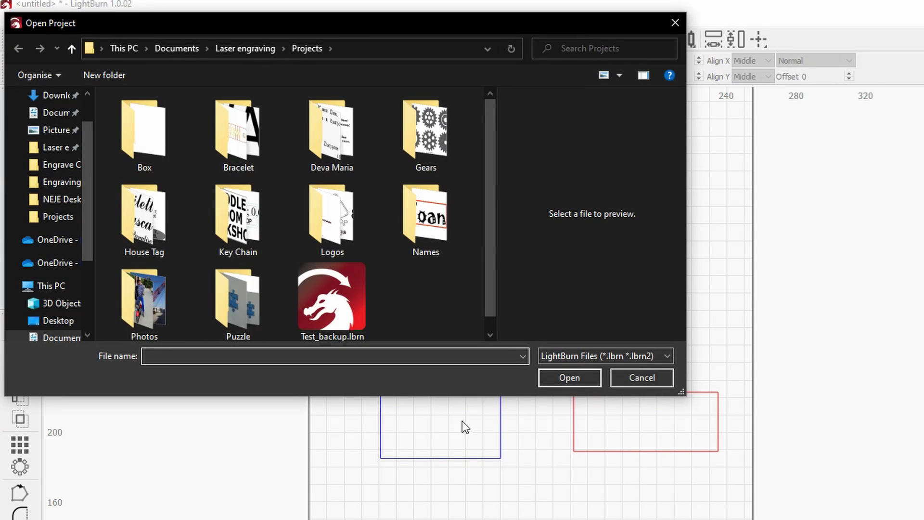
pyautogui.scroll(-1, 480, 304)
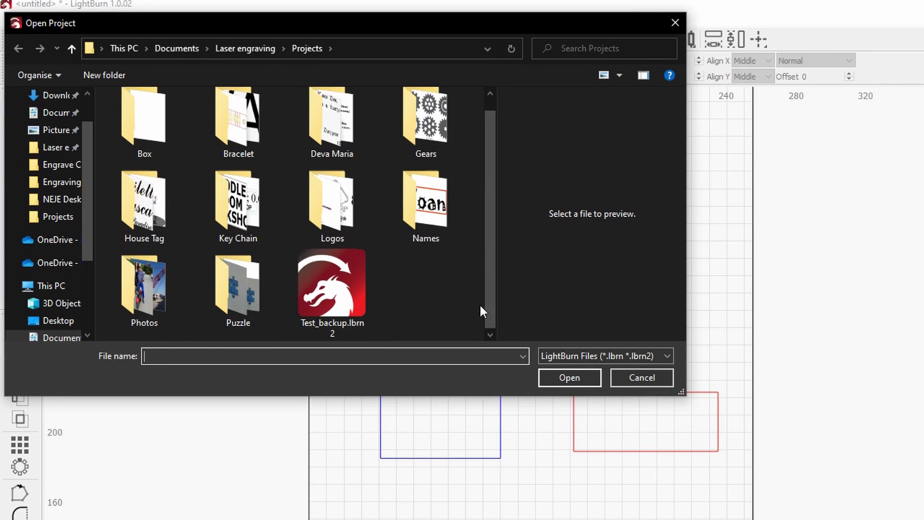
pyautogui.click(629, 353)
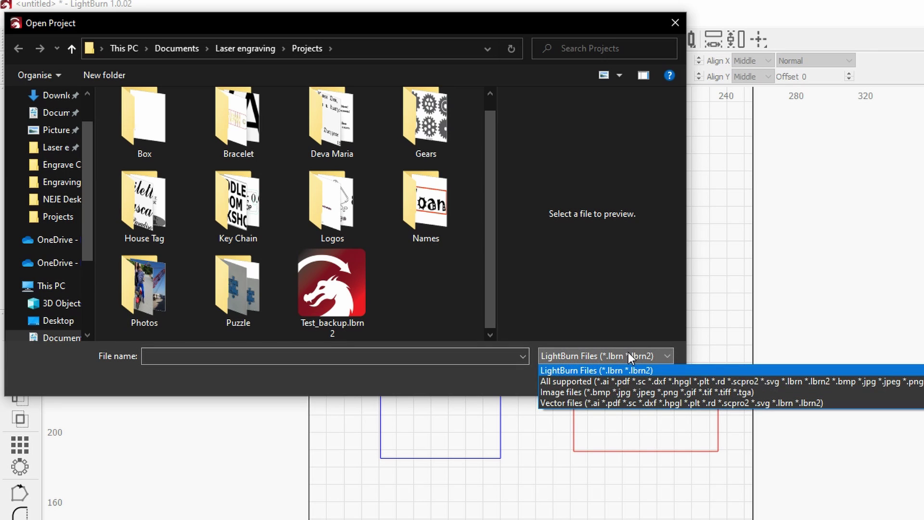
pyautogui.click(596, 381)
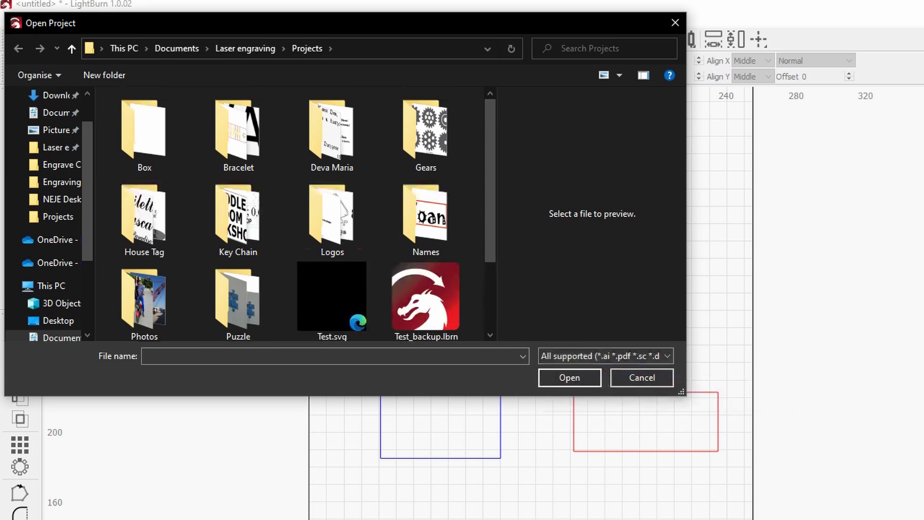
pyautogui.click(340, 307)
pyautogui.scroll(-1, 404, 294)
pyautogui.click(154, 301)
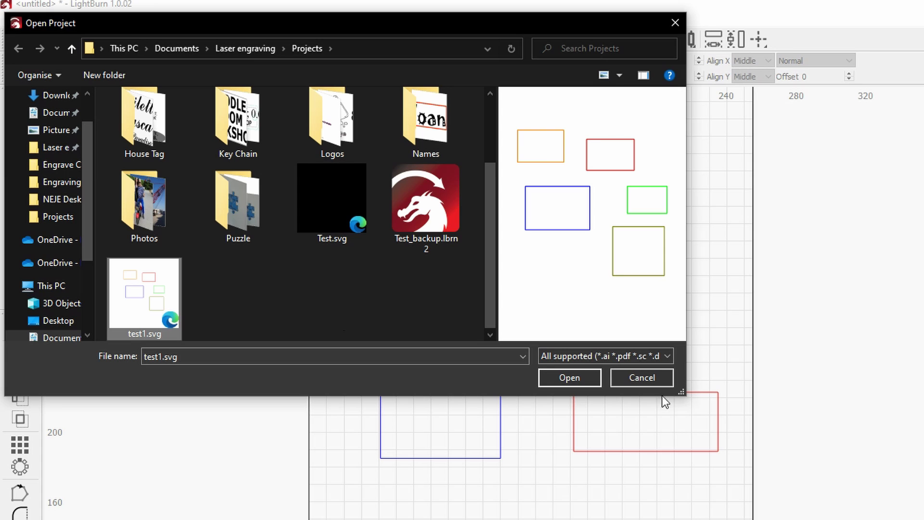
pyautogui.click(571, 376)
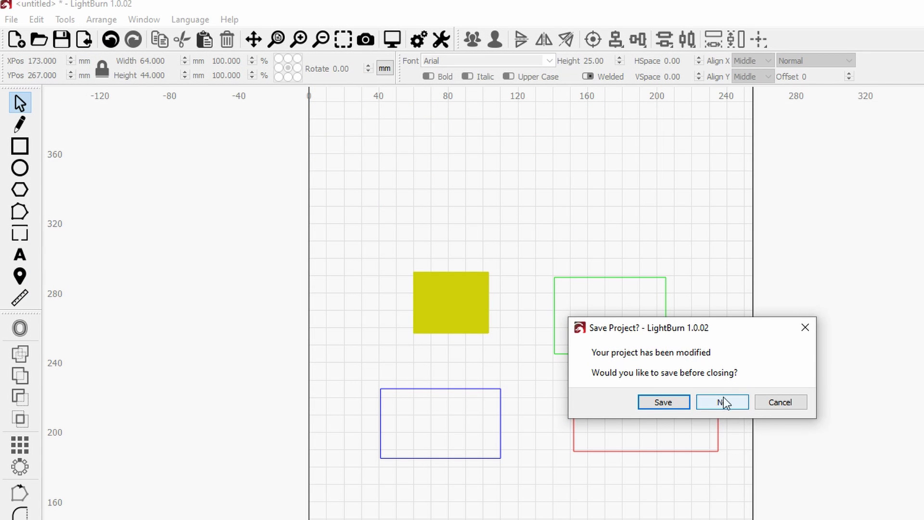
# - Discard the old project, ungroup all five test1.svg rectangles and select the yellow one
pyautogui.click(723, 403)
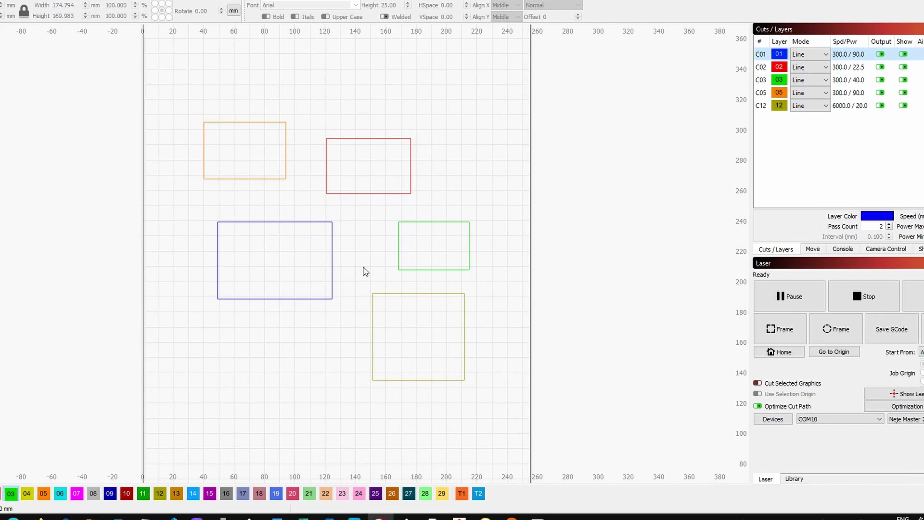
pyautogui.hotkey('ctrl', 'a')
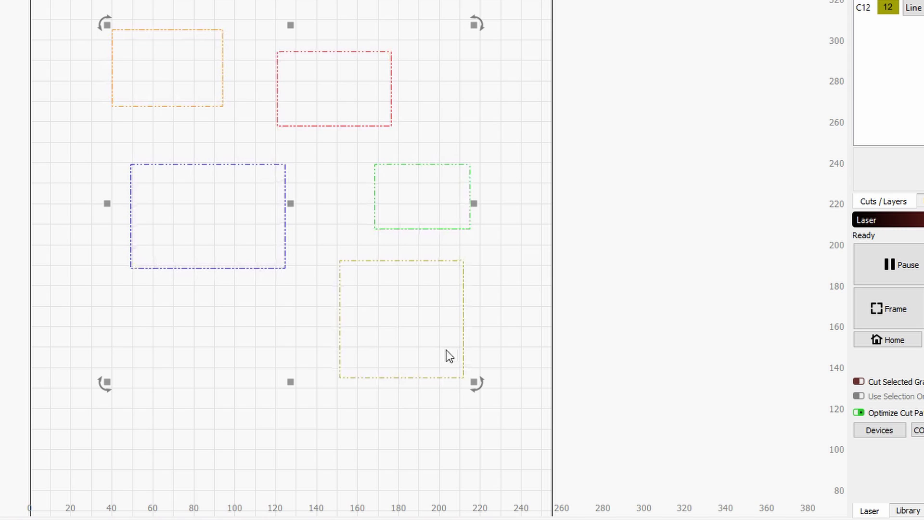
pyautogui.rightClick(342, 316)
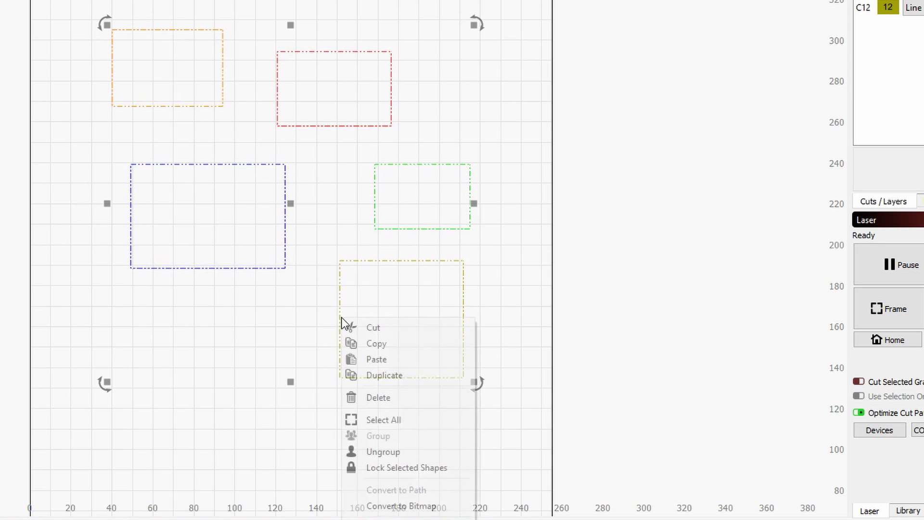
pyautogui.click(407, 449)
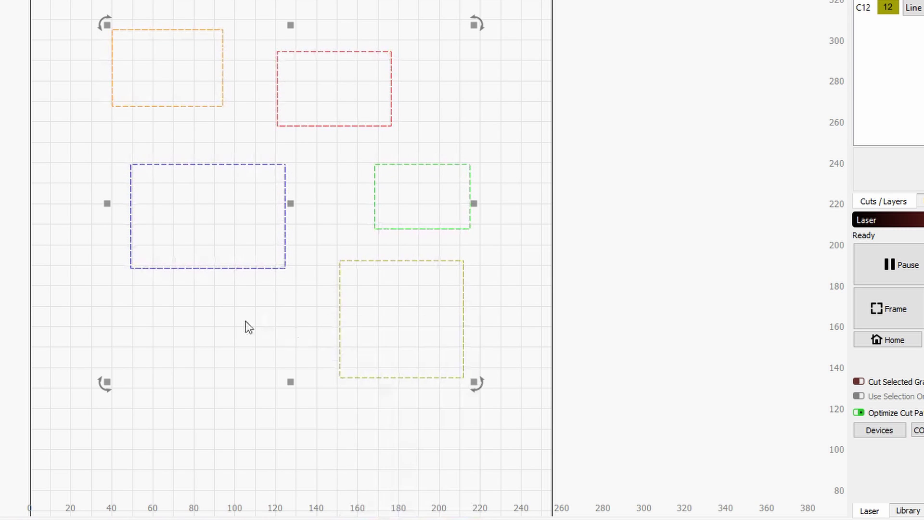
pyautogui.click(246, 322)
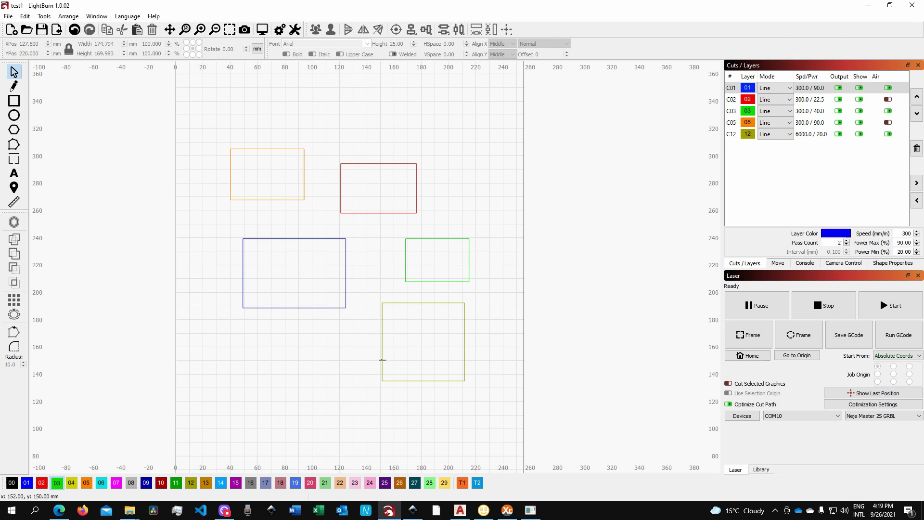
pyautogui.click(383, 360)
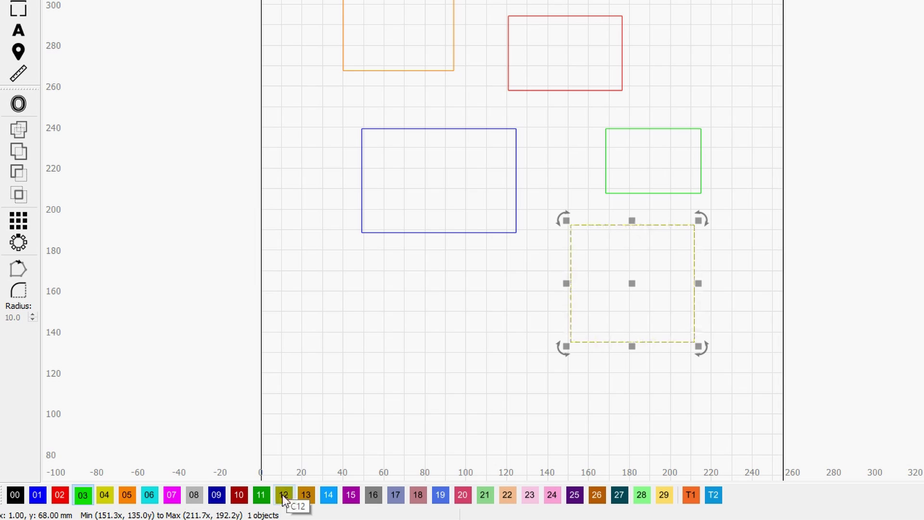
pyautogui.click(395, 332)
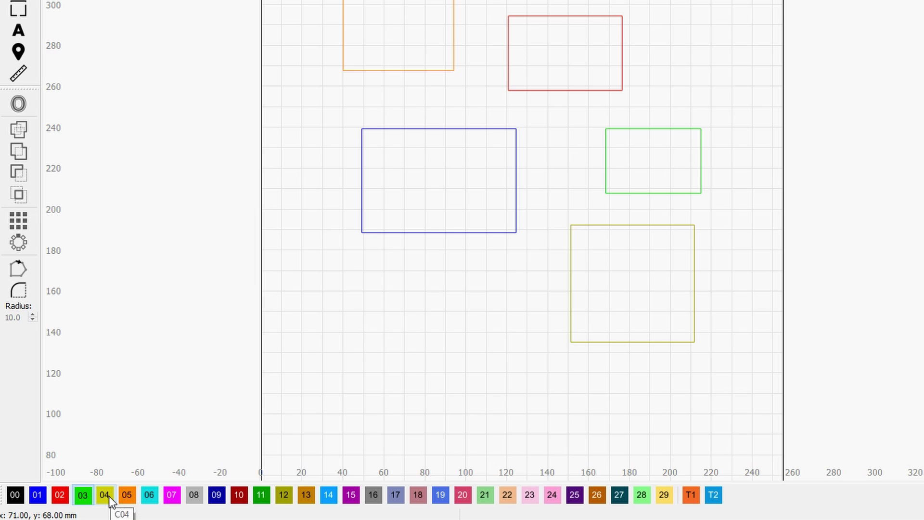
pyautogui.click(613, 342)
pyautogui.click(598, 378)
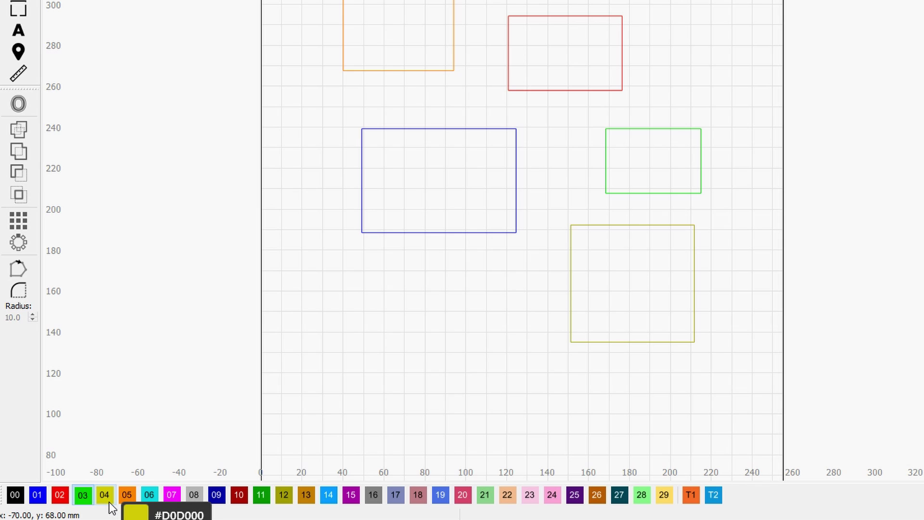
pyautogui.click(109, 502)
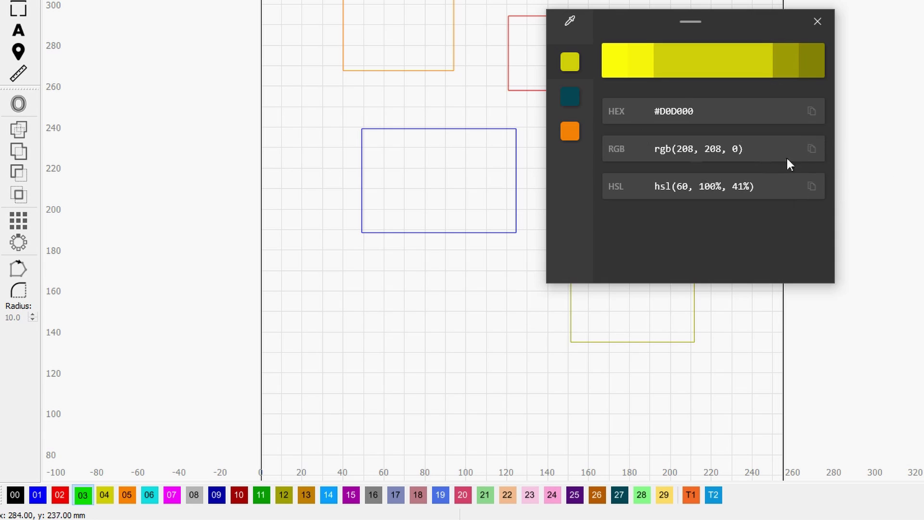
# - Replace the olive square's 808000ff stroke colour with yellow D0D000
pyautogui.click(817, 22)
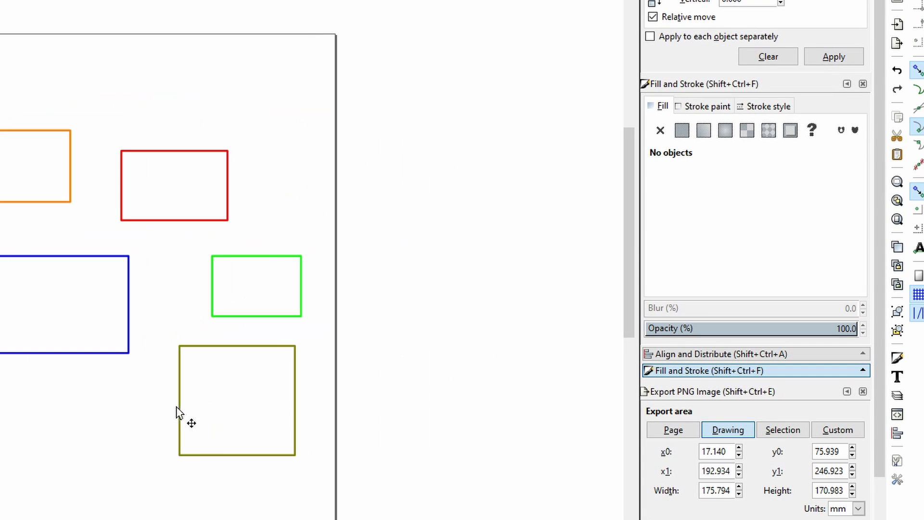
pyautogui.click(179, 406)
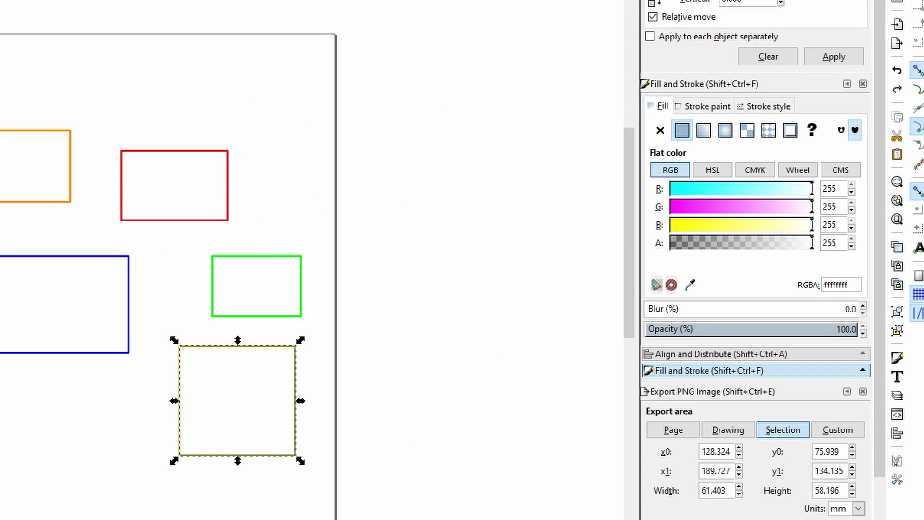
pyautogui.click(708, 107)
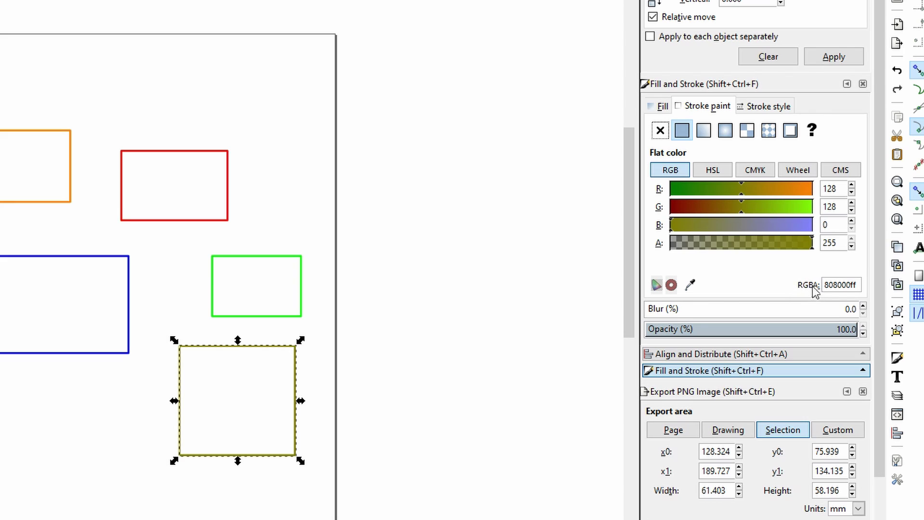
pyautogui.click(839, 285)
pyautogui.moveTo(857, 285); pyautogui.dragTo(813, 289)
pyautogui.press('BackSpace')
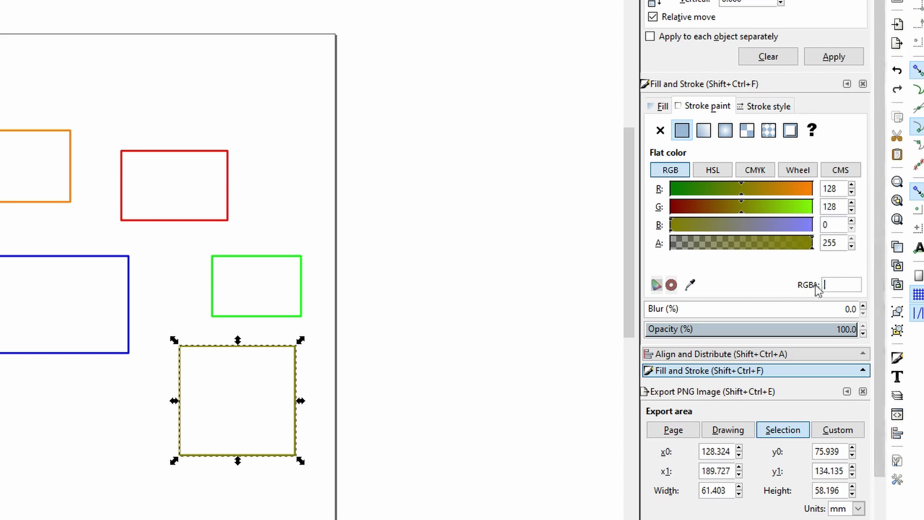
pyautogui.write('D0D000ff')
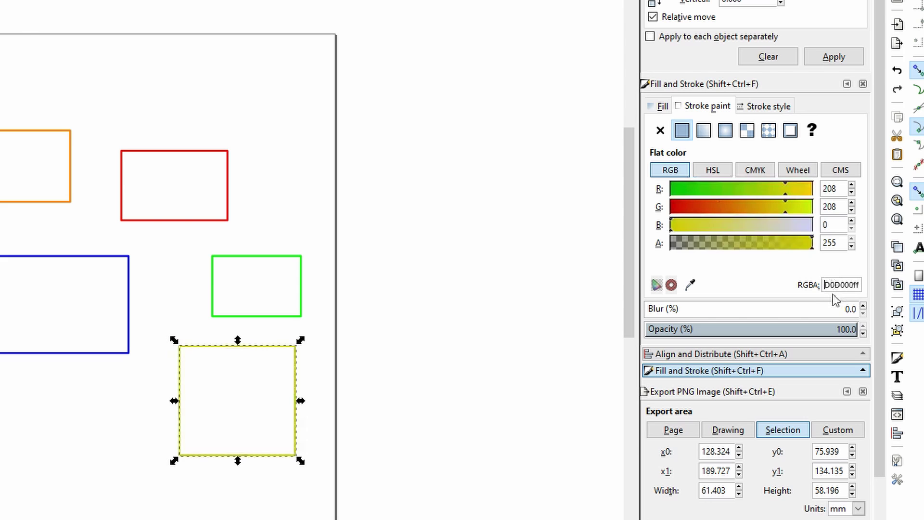
pyautogui.click(454, 303)
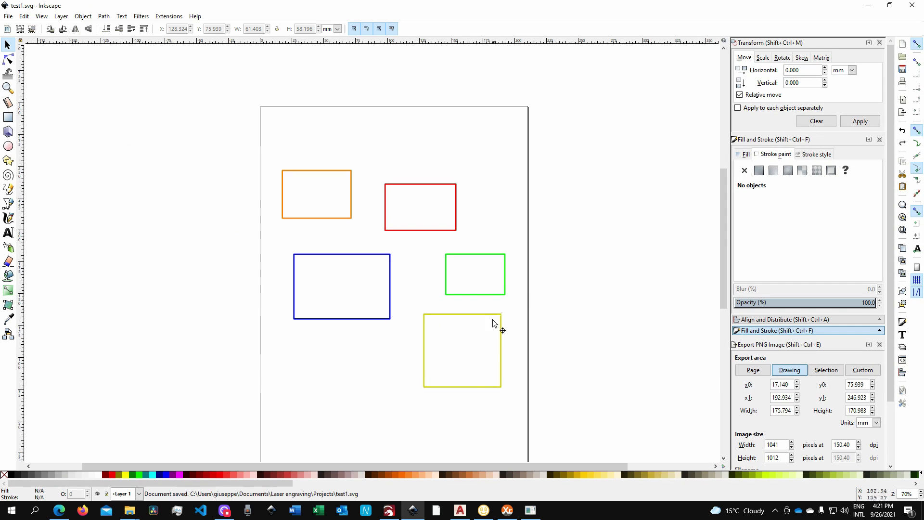
# - Reopen the updated test1.svg in LightBurn, discarding changes to the current project
pyautogui.click(396, 514)
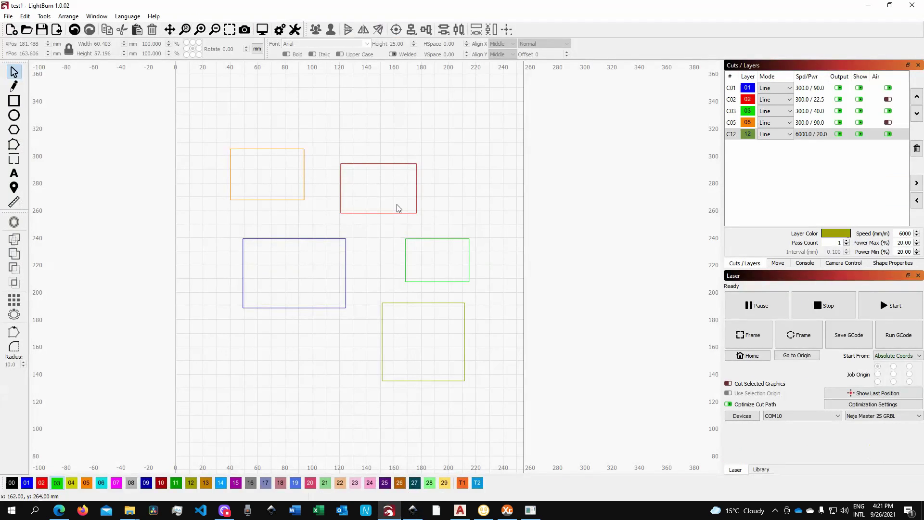
pyautogui.click(8, 16)
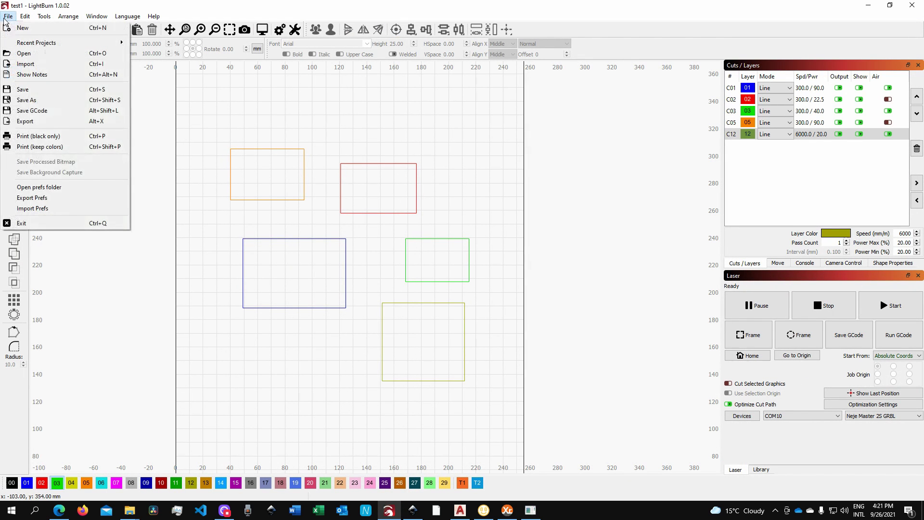
pyautogui.click(19, 53)
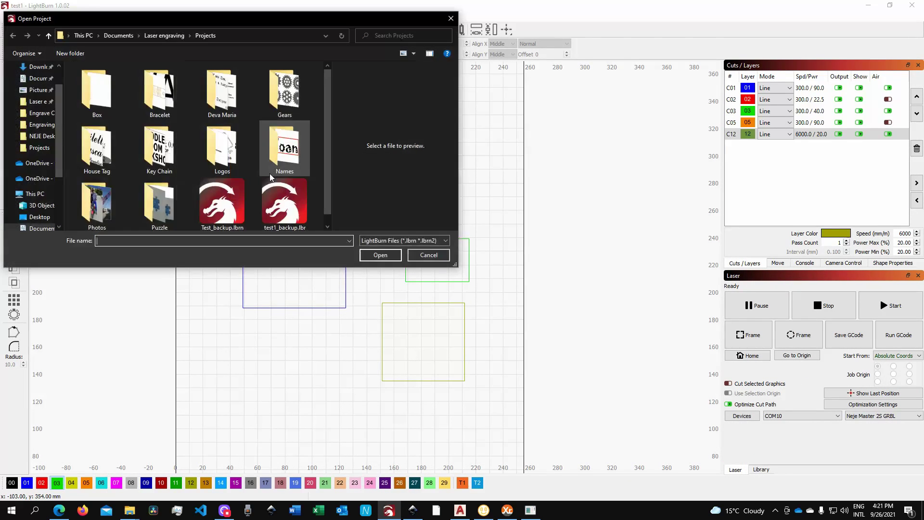
pyautogui.click(377, 241)
pyautogui.click(396, 259)
pyautogui.scroll(-1, 289, 201)
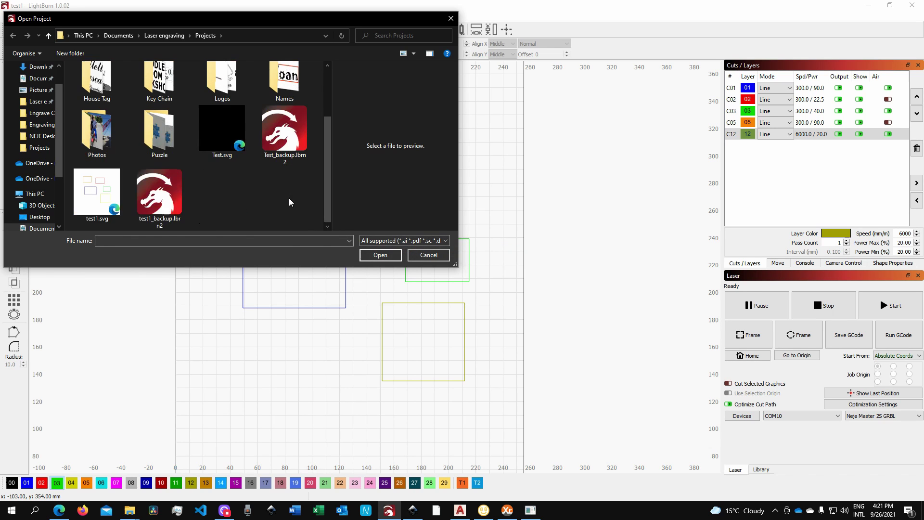
pyautogui.click(97, 192)
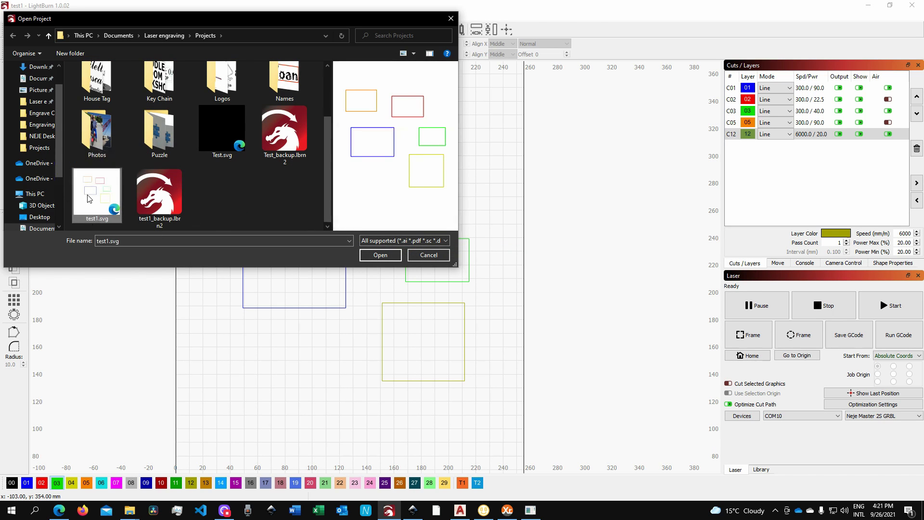
pyautogui.click(374, 256)
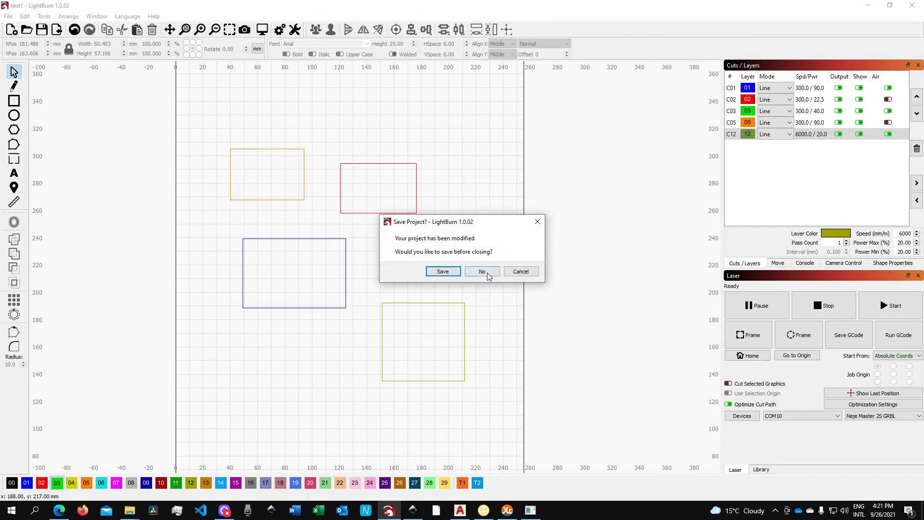
pyautogui.click(482, 272)
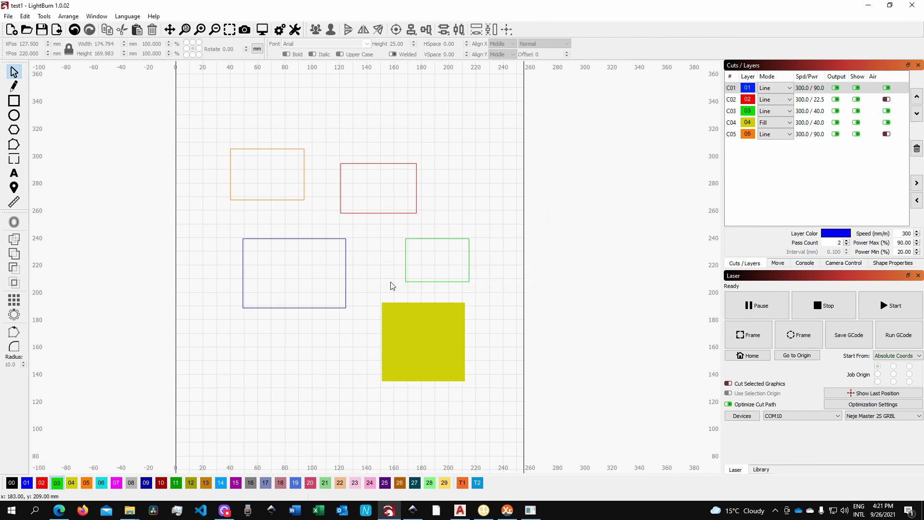
# - Ungroup the imported shapes, put the yellow square on layer C04, then switch to AutoCAD
pyautogui.click(436, 361)
pyautogui.rightClick(437, 358)
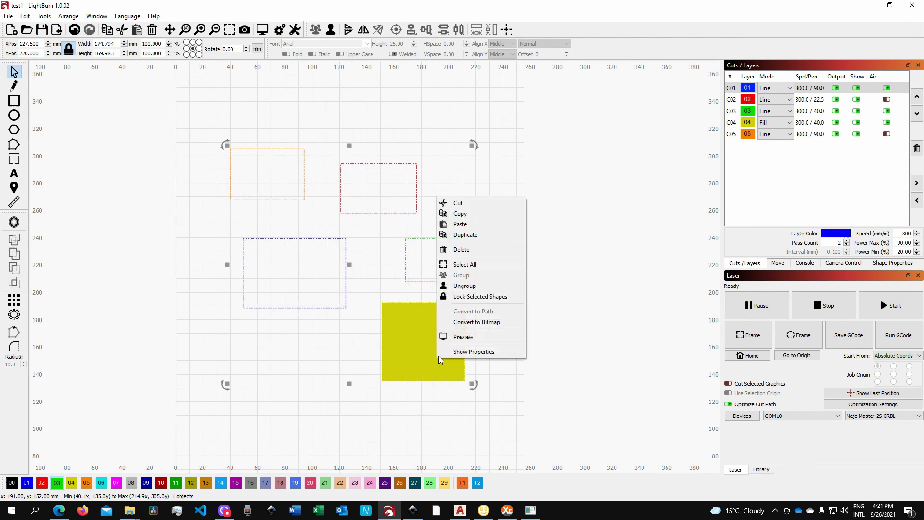
pyautogui.click(482, 296)
pyautogui.click(493, 351)
pyautogui.click(457, 373)
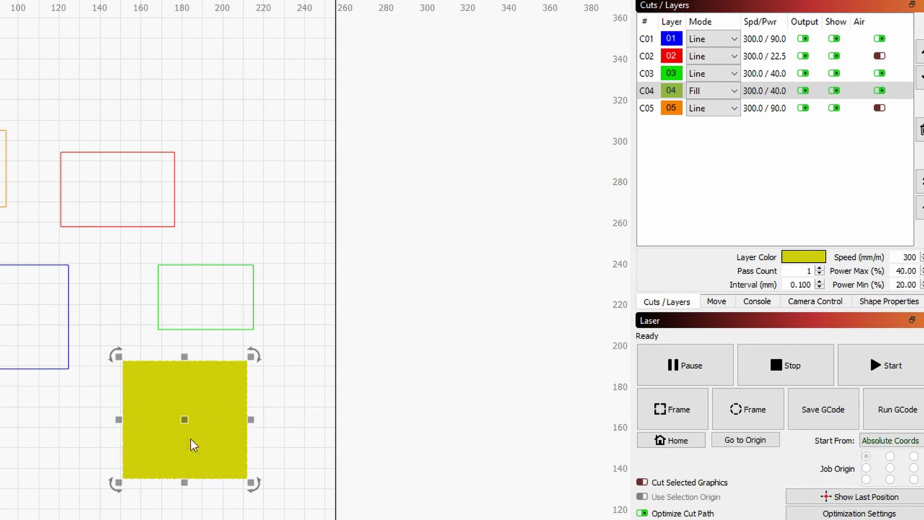
pyautogui.click(671, 95)
pyautogui.press('Escape')
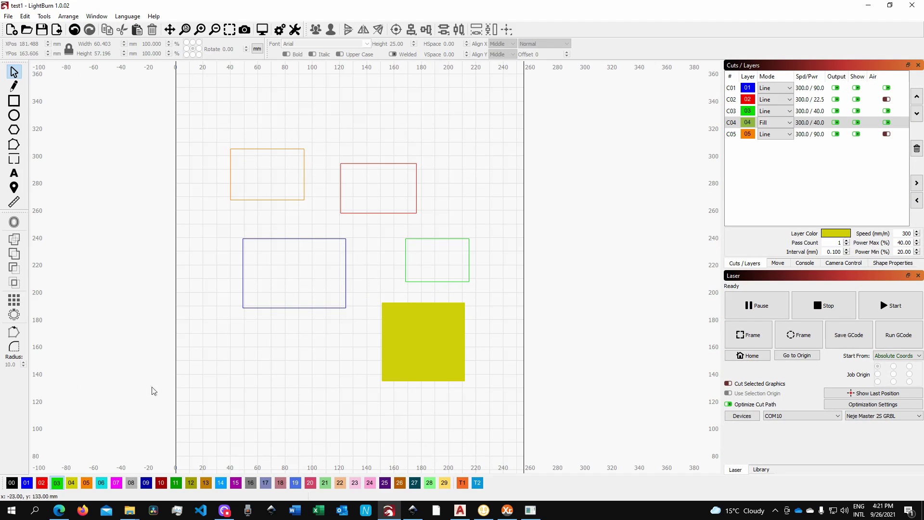
pyautogui.click(459, 511)
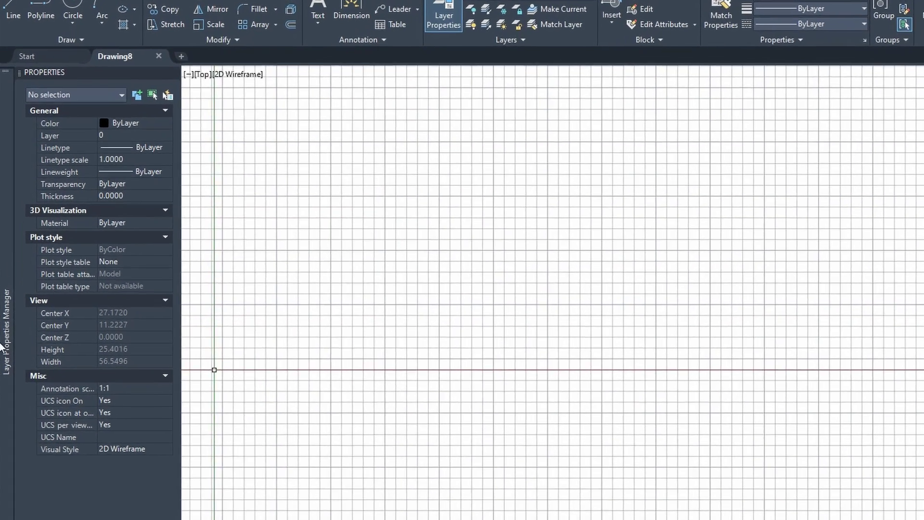
# - Create three new layers in Layer Properties named Cut, Engrave and fill
pyautogui.moveTo(5, 289)
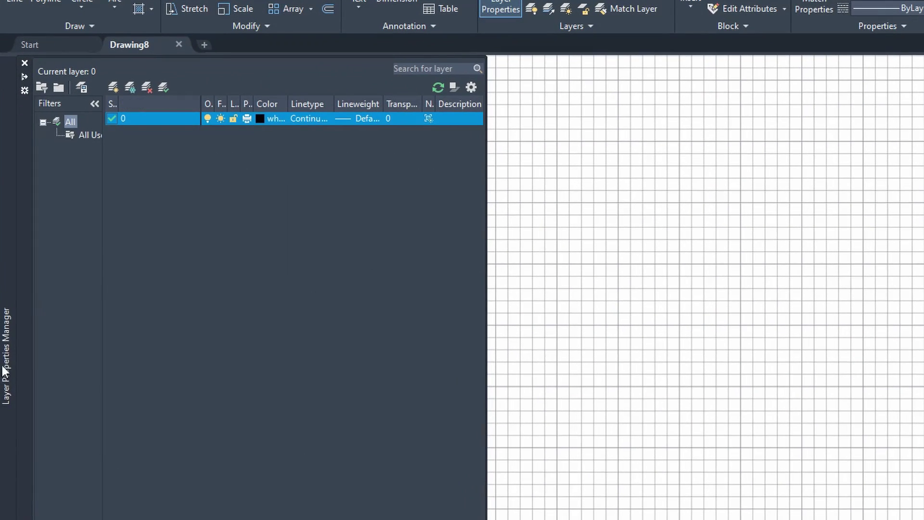
pyautogui.click(112, 88)
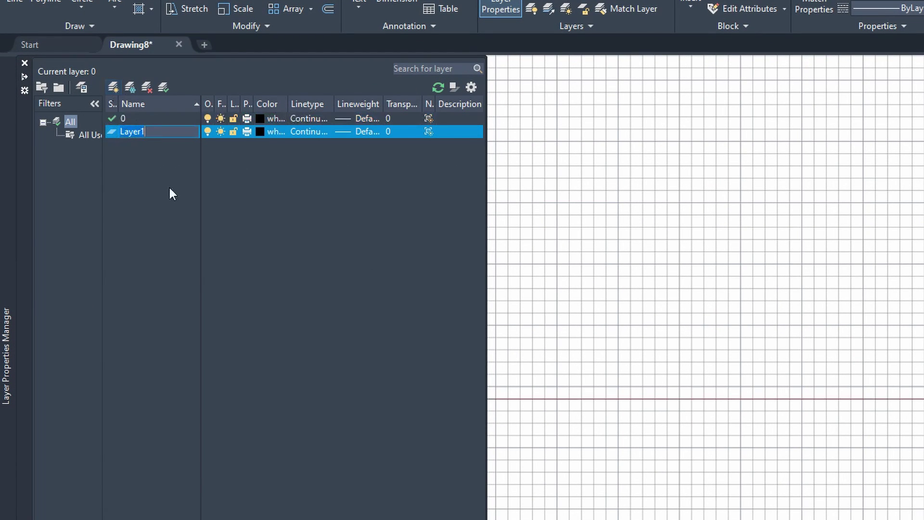
pyautogui.write('Cur')
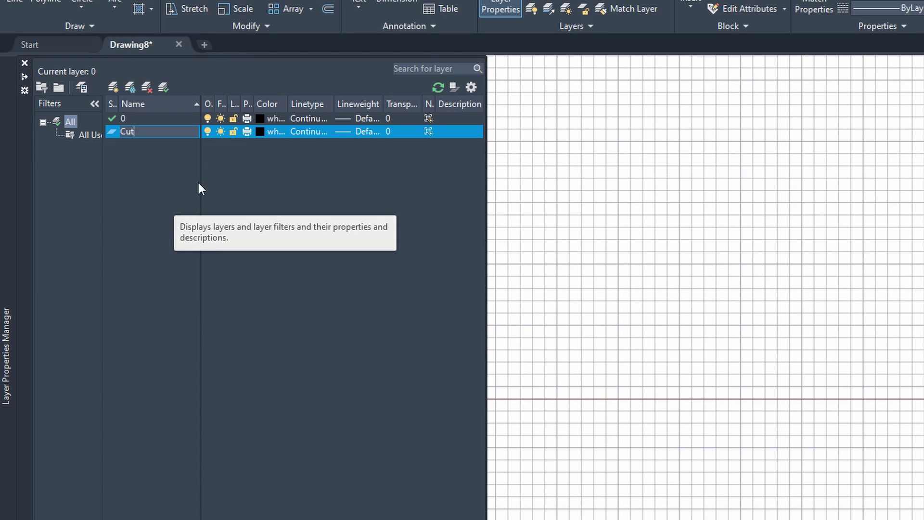
pyautogui.hotkey('alt', 'n')
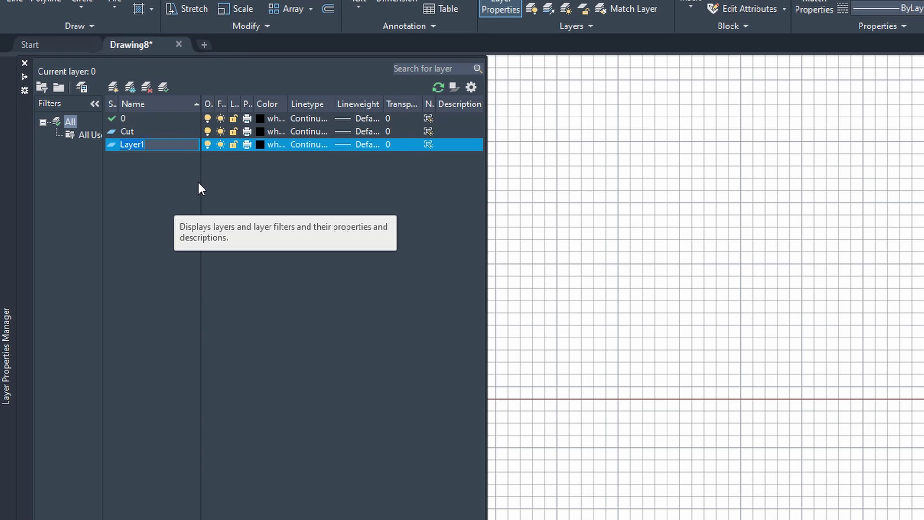
pyautogui.write('Engrave')
pyautogui.press('Return')
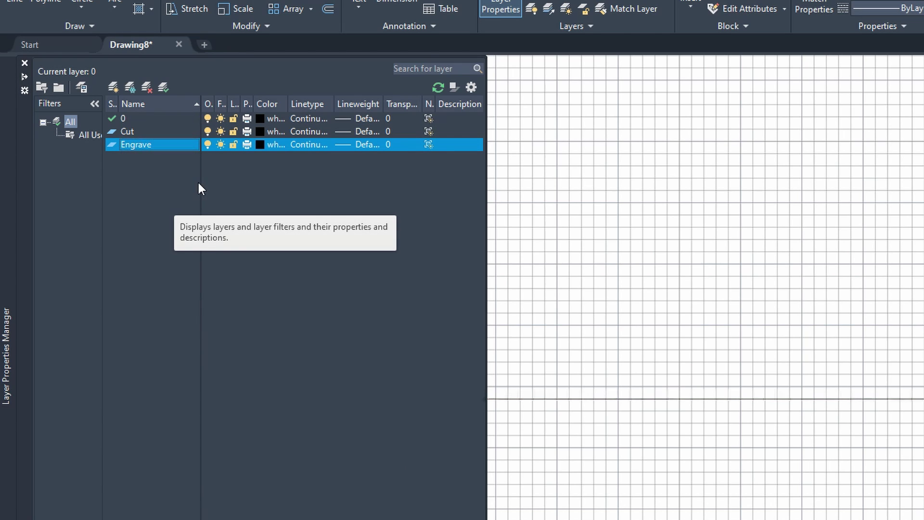
pyautogui.hotkey('alt', 'n')
pyautogui.write('fill')
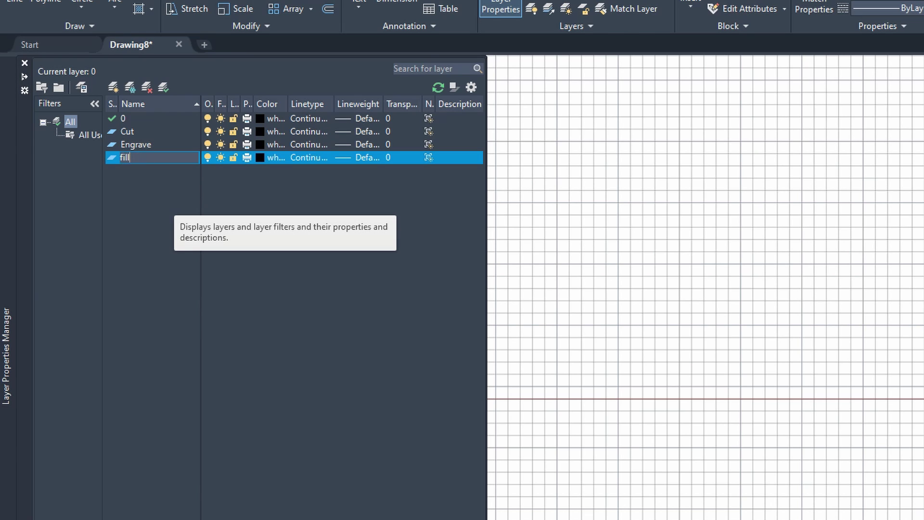
pyautogui.press('Return')
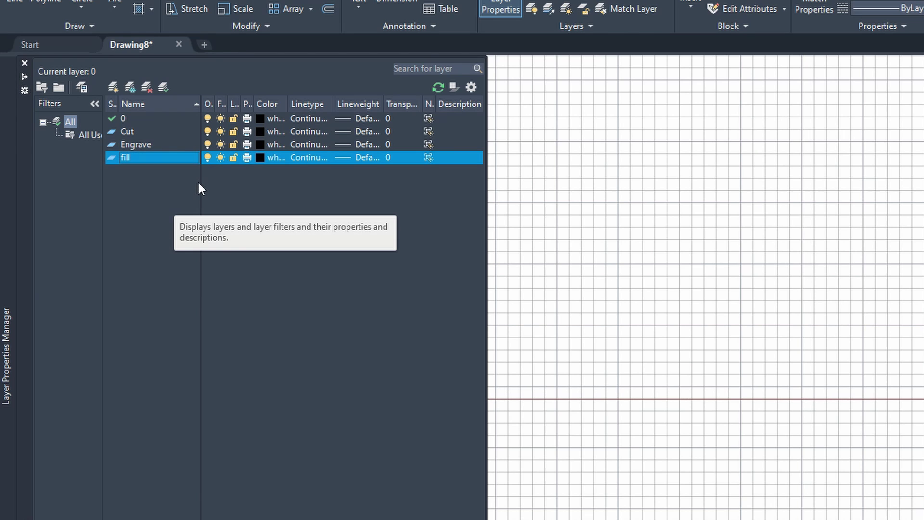
# - Colour the Cut layer red, the Engrave layer green and the fill layer index 52
pyautogui.click(262, 132)
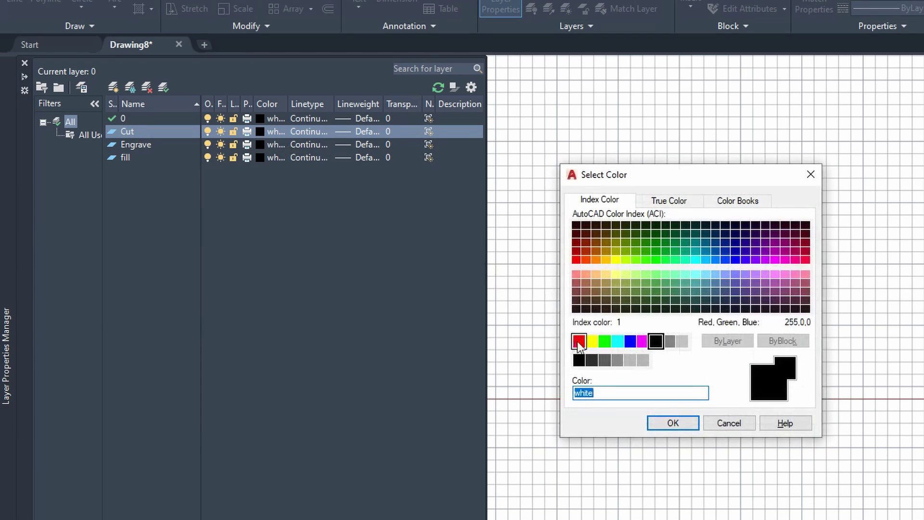
pyautogui.click(579, 342)
pyautogui.click(672, 423)
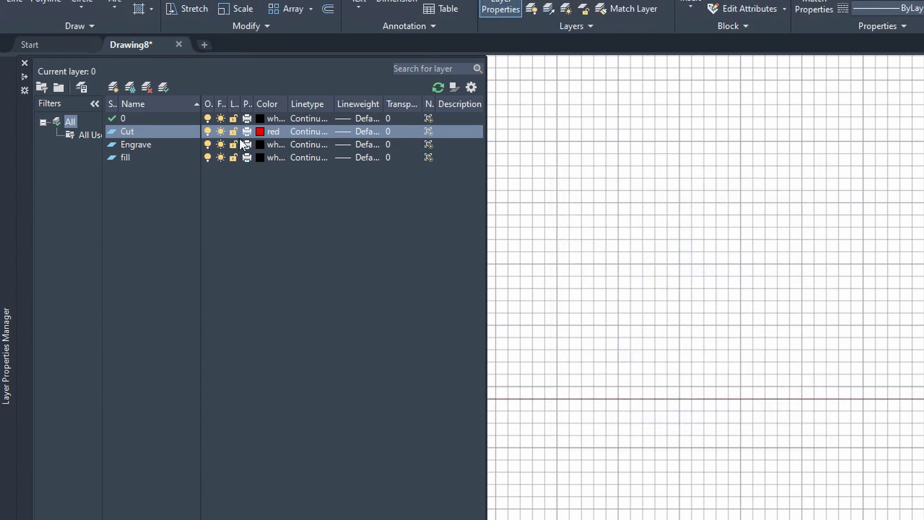
pyautogui.click(258, 143)
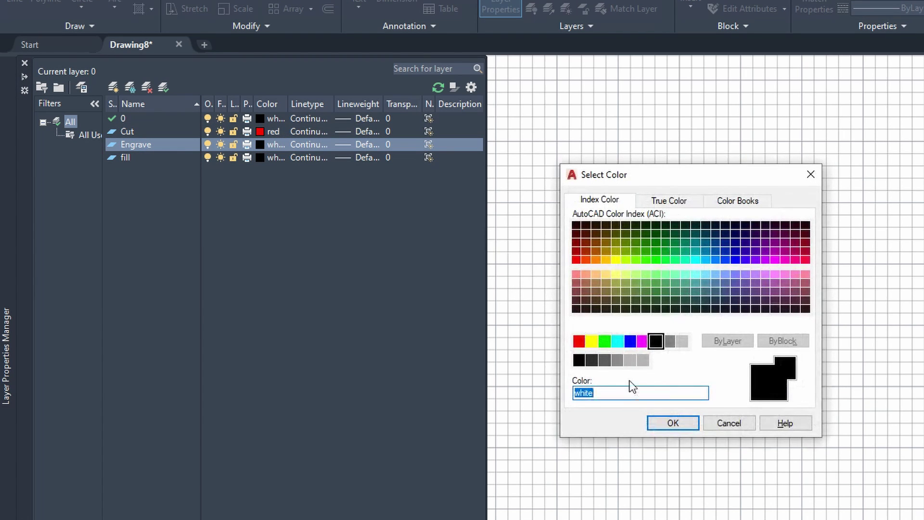
pyautogui.click(605, 344)
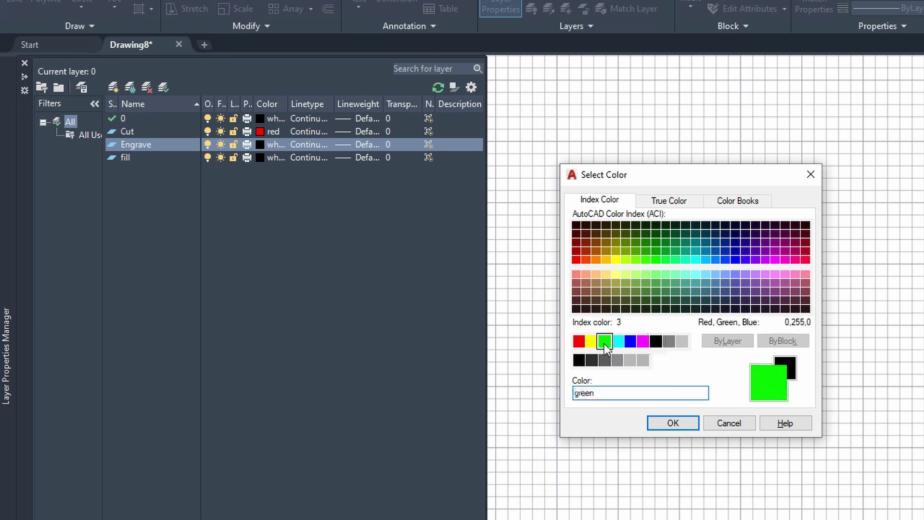
pyautogui.click(674, 423)
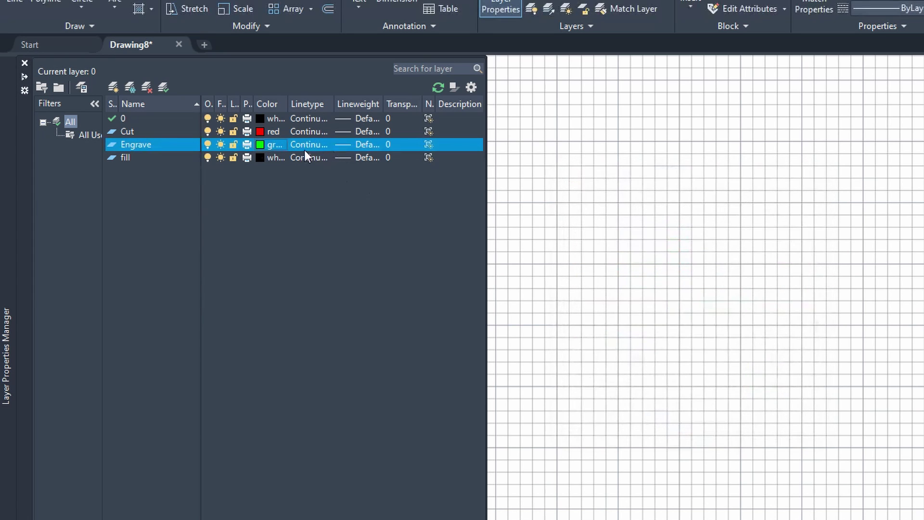
pyautogui.click(263, 157)
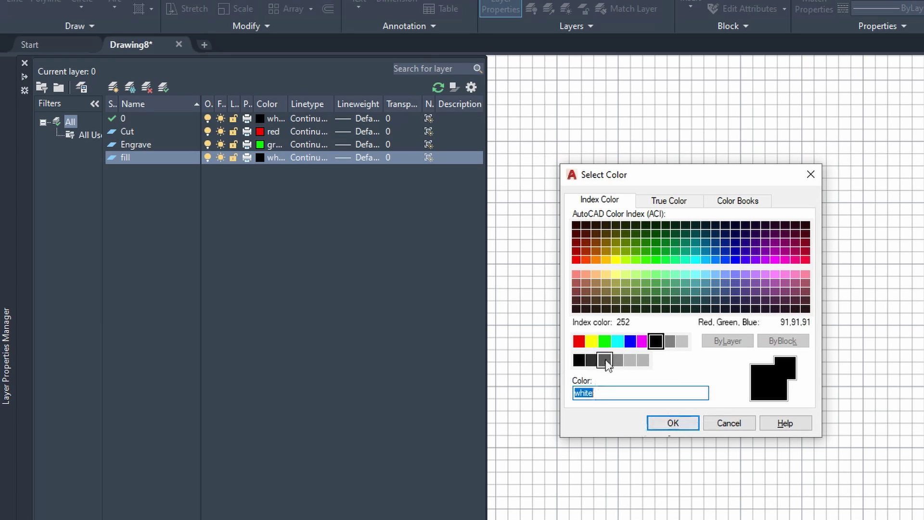
pyautogui.click(608, 250)
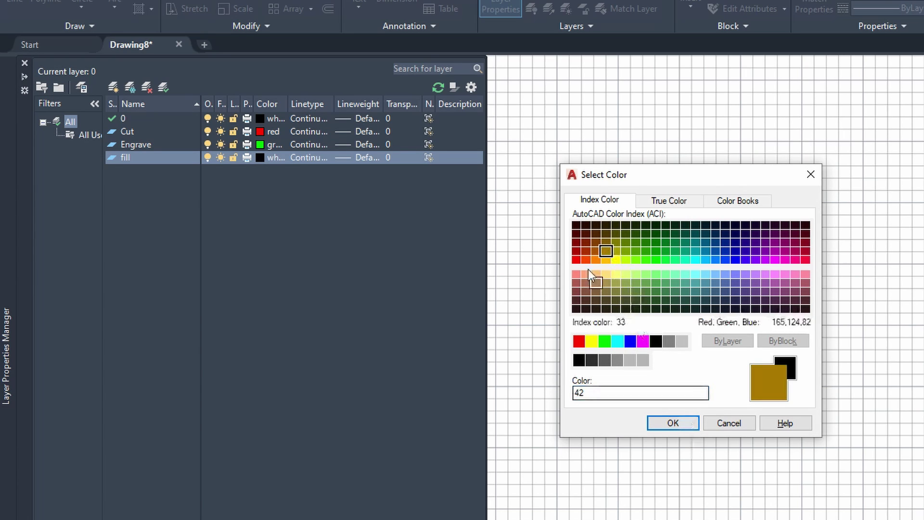
pyautogui.click(616, 251)
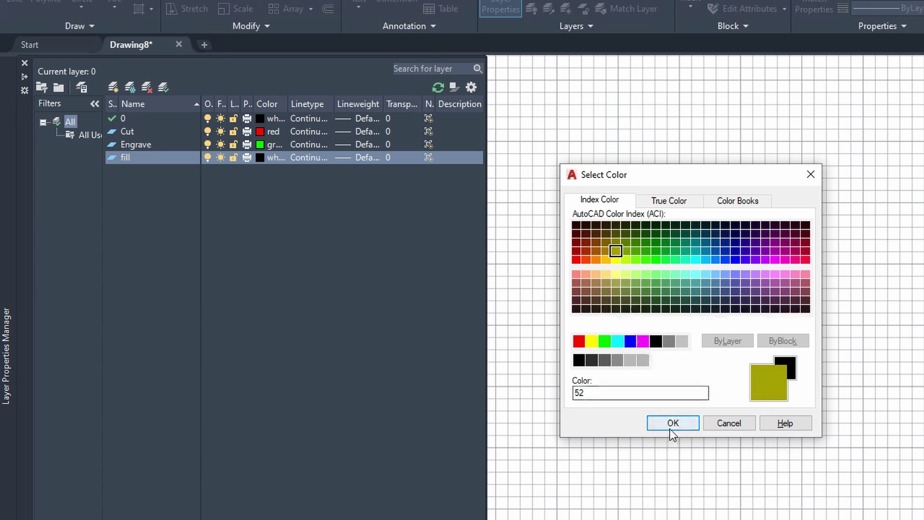
pyautogui.click(672, 424)
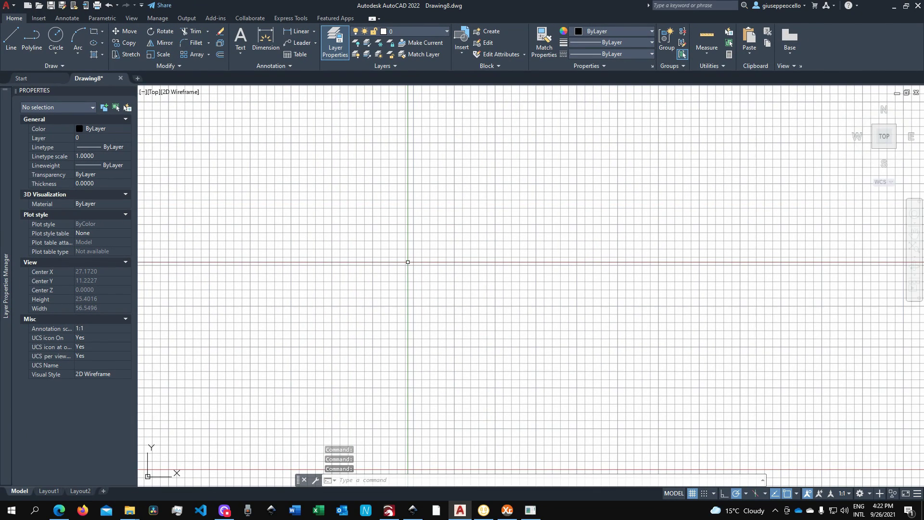
# - Turn off the grid, draw a square and array it into a 4×3 grid
pyautogui.press('F7')
pyautogui.write('re')
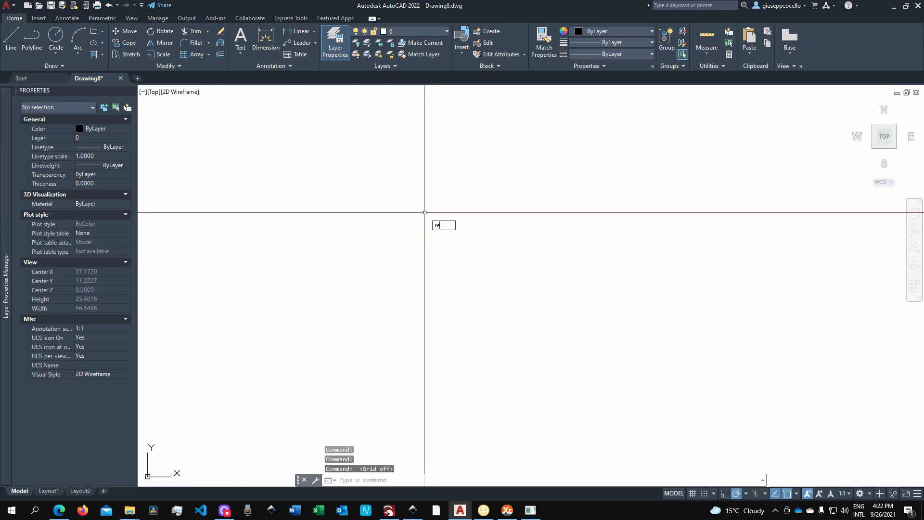
pyautogui.write('ct')
pyautogui.press('Return')
pyautogui.click(330, 209)
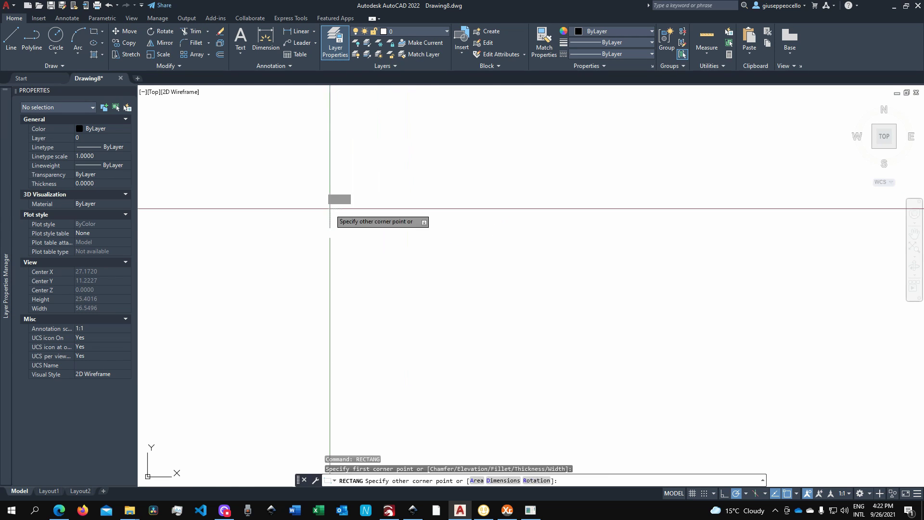
pyautogui.click(370, 246)
pyautogui.click(347, 227)
pyautogui.click(337, 225)
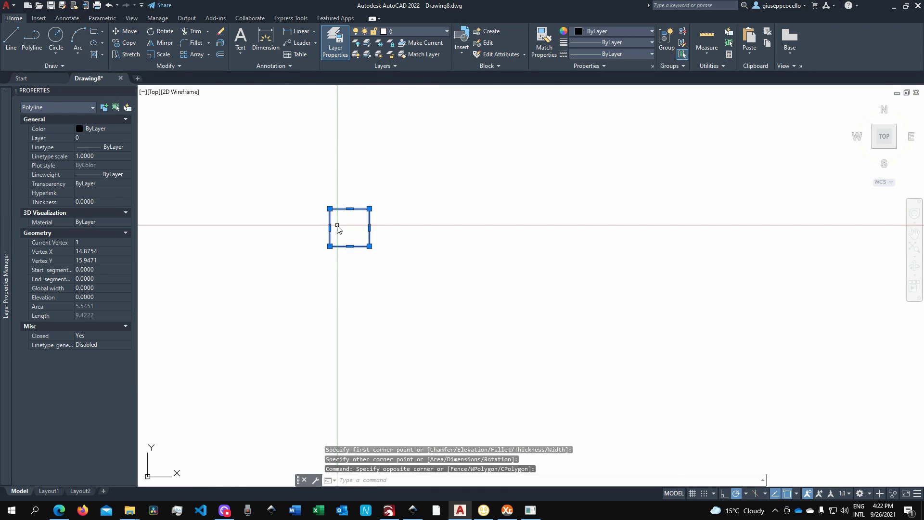
pyautogui.write('ar')
pyautogui.press('Return')
pyautogui.press('Return')
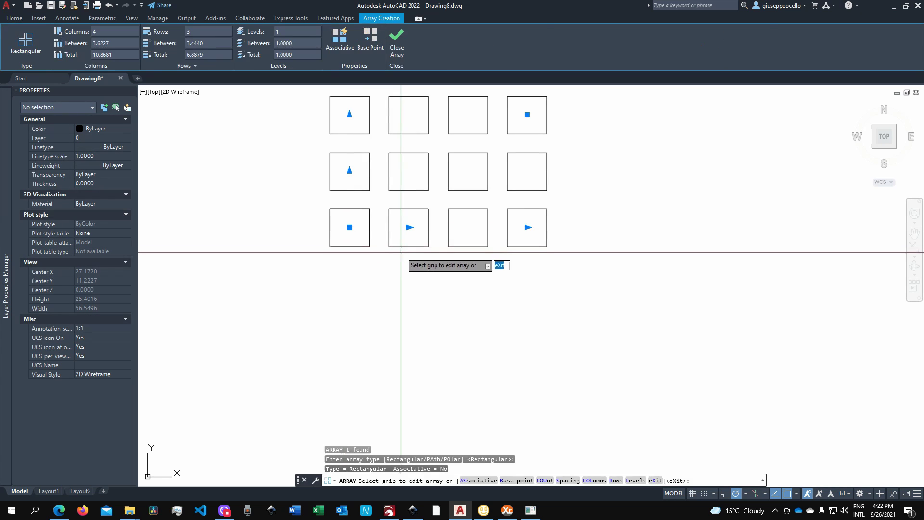
pyautogui.press('Return')
pyautogui.scroll(3, 495, 268)
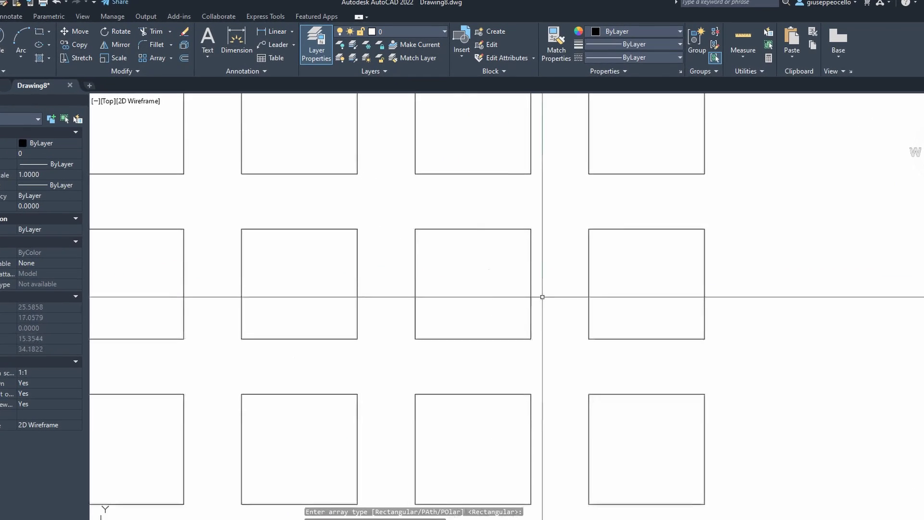
pyautogui.scroll(-3, 542, 297)
# - Move the middle row of four squares onto the Cut layer
pyautogui.click(794, 273)
pyautogui.click(423, 264)
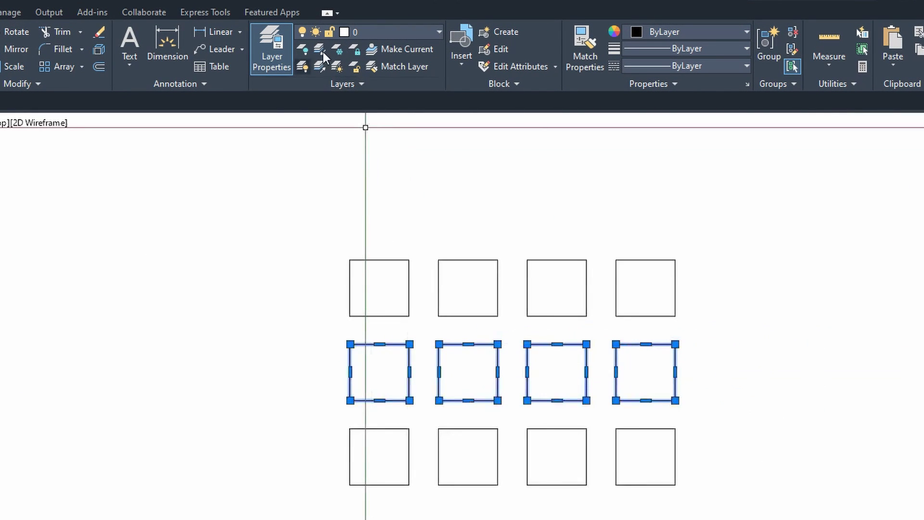
pyautogui.click(385, 31)
pyautogui.click(396, 68)
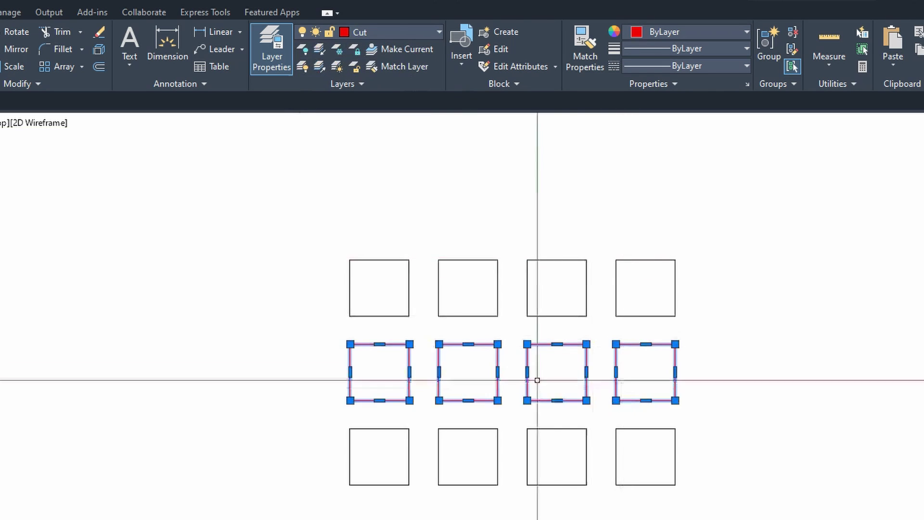
pyautogui.press('Escape')
# - Put the two middle top-row squares and two bottom-row squares on the Engrave layer
pyautogui.click(591, 233)
pyautogui.click(485, 266)
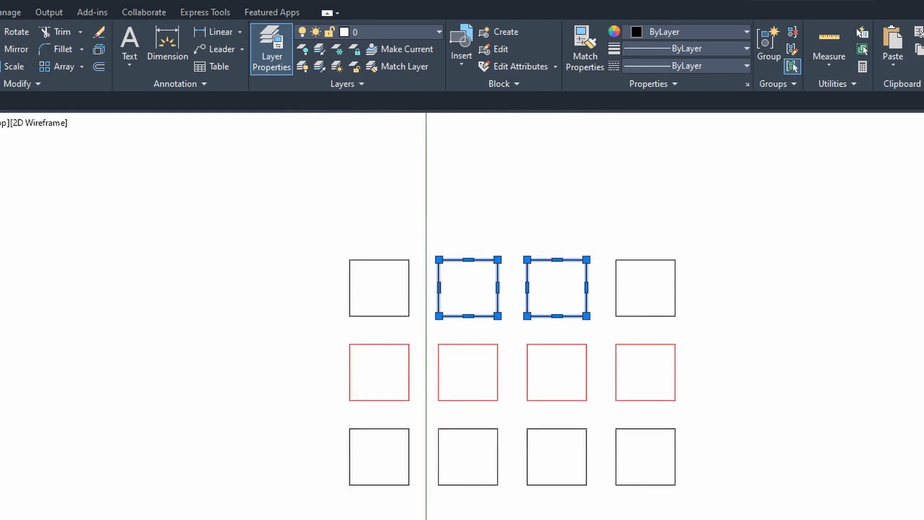
pyautogui.click(409, 453)
pyautogui.click(439, 443)
pyautogui.click(392, 33)
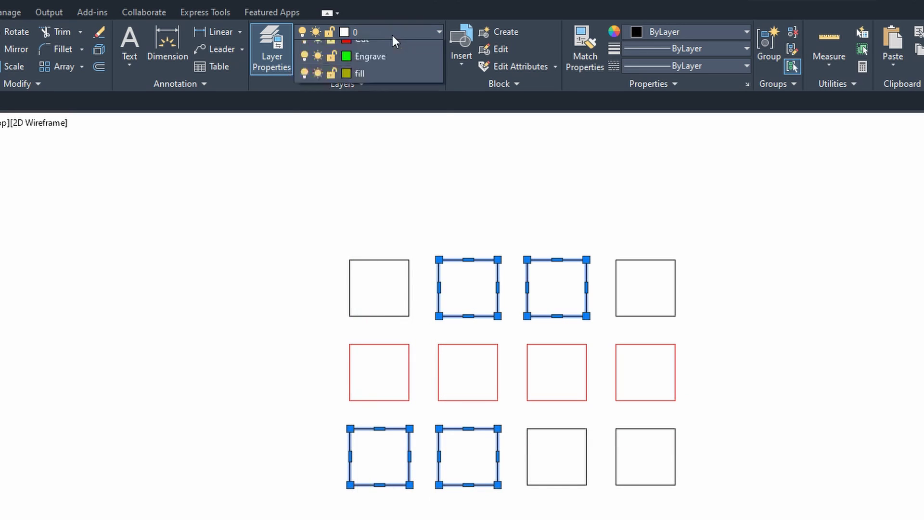
pyautogui.click(385, 81)
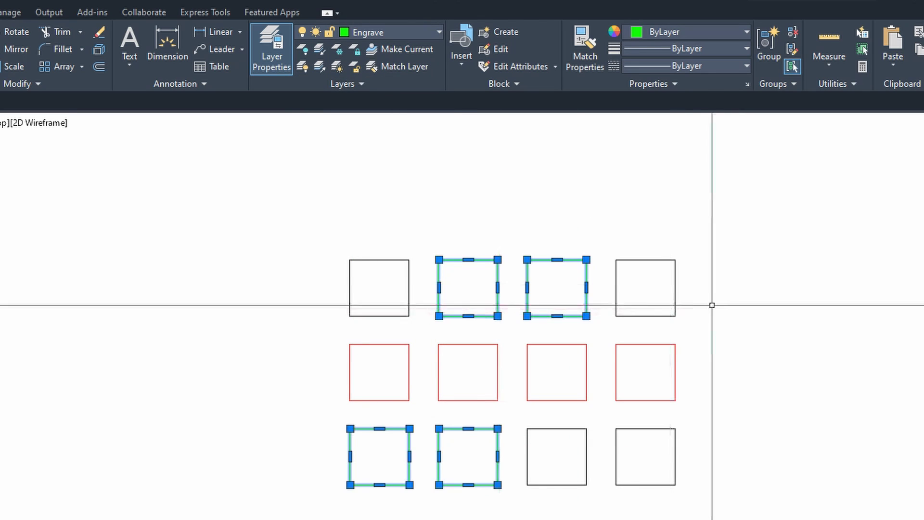
pyautogui.press('Escape')
# - Assign the top-left, top-right and two bottom-right squares to the fill layer
pyautogui.click(688, 332)
pyautogui.click(661, 281)
pyautogui.click(722, 429)
pyautogui.click(583, 478)
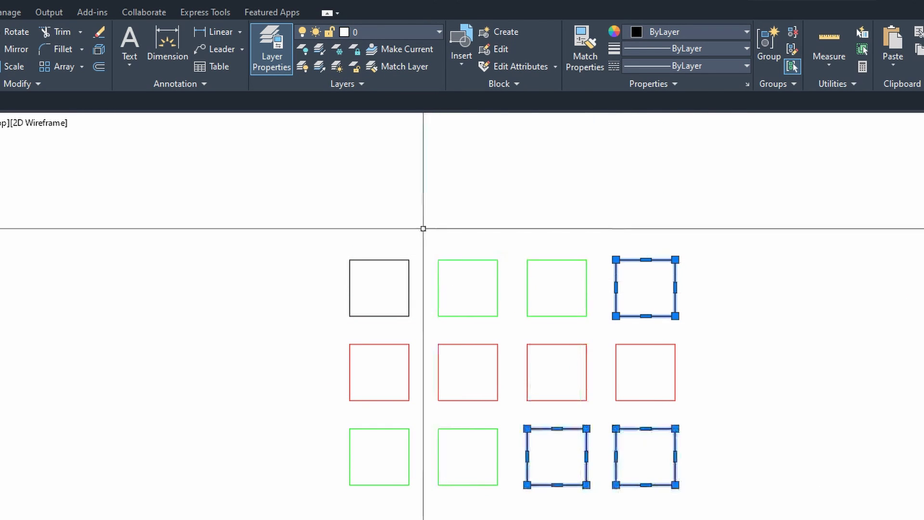
pyautogui.click(349, 288)
pyautogui.click(397, 32)
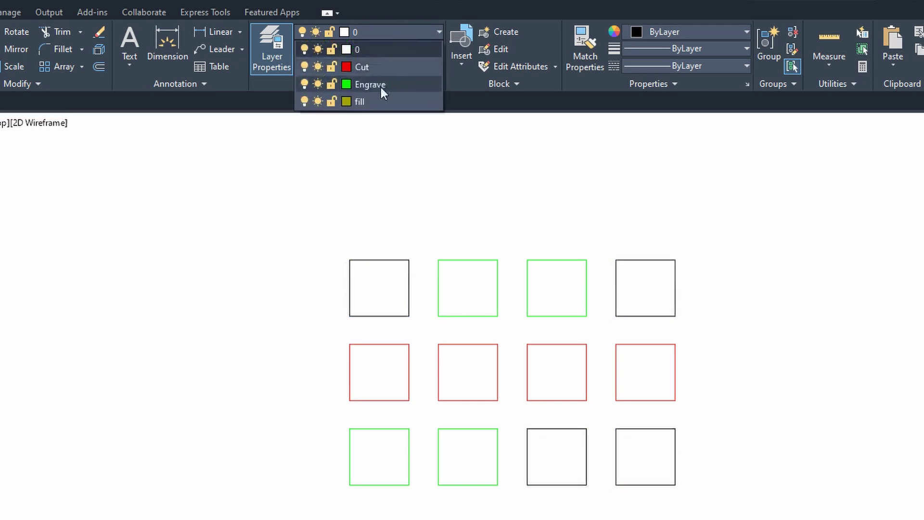
pyautogui.click(382, 87)
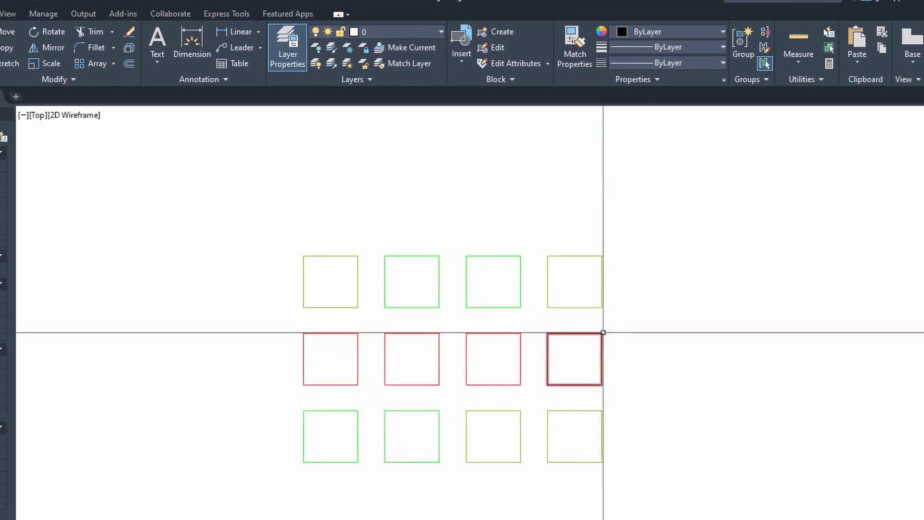
pyautogui.scroll(2, 603, 332)
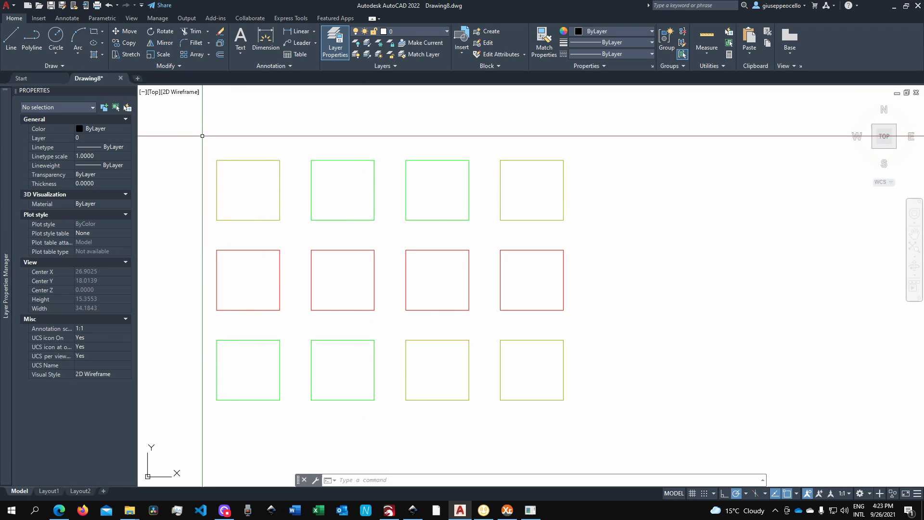
# - Save the square grid drawing as test1.dxf in AutoCAD 2013/LT2013 DXF format
pyautogui.click(20, 7)
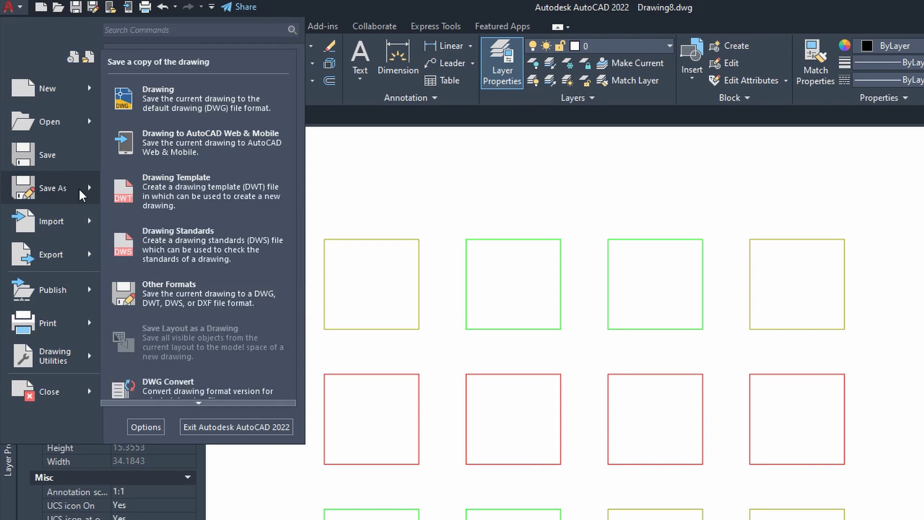
pyautogui.click(82, 194)
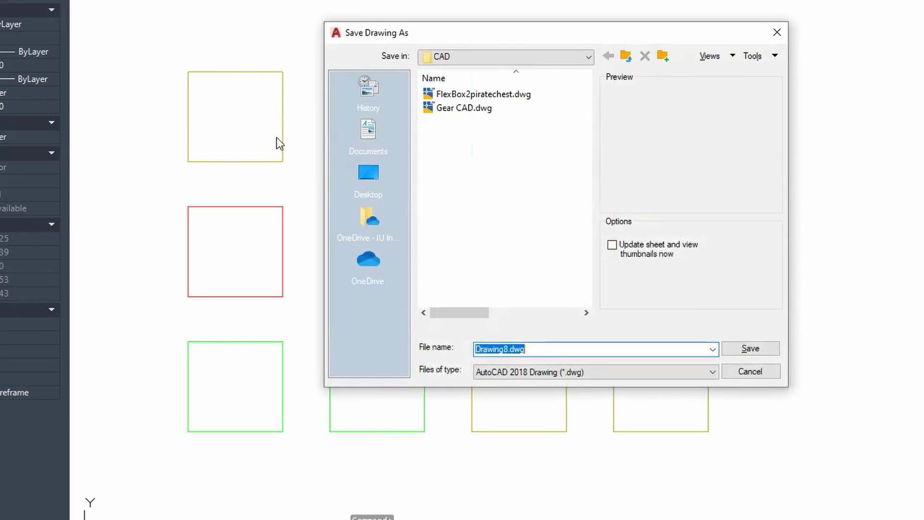
pyautogui.click(530, 372)
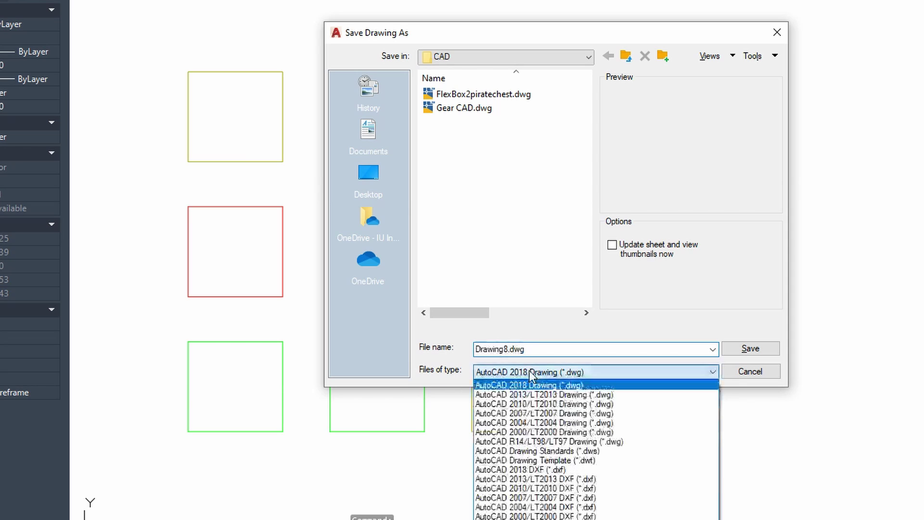
pyautogui.click(590, 481)
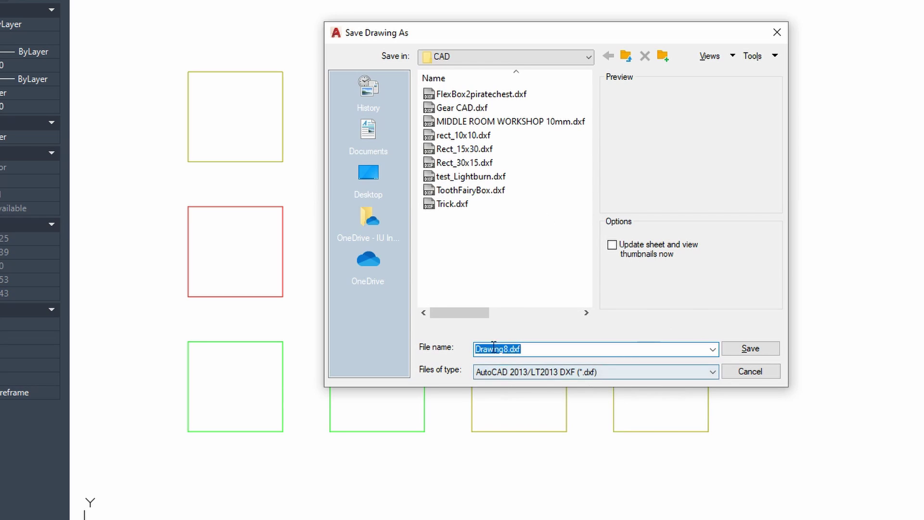
pyautogui.click(509, 348)
pyautogui.moveTo(509, 348); pyautogui.dragTo(455, 353)
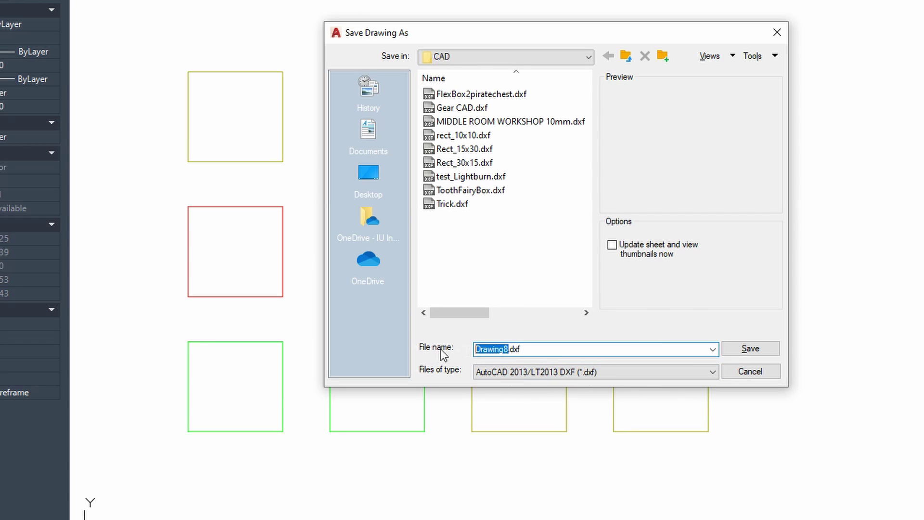
pyautogui.write('tesst')
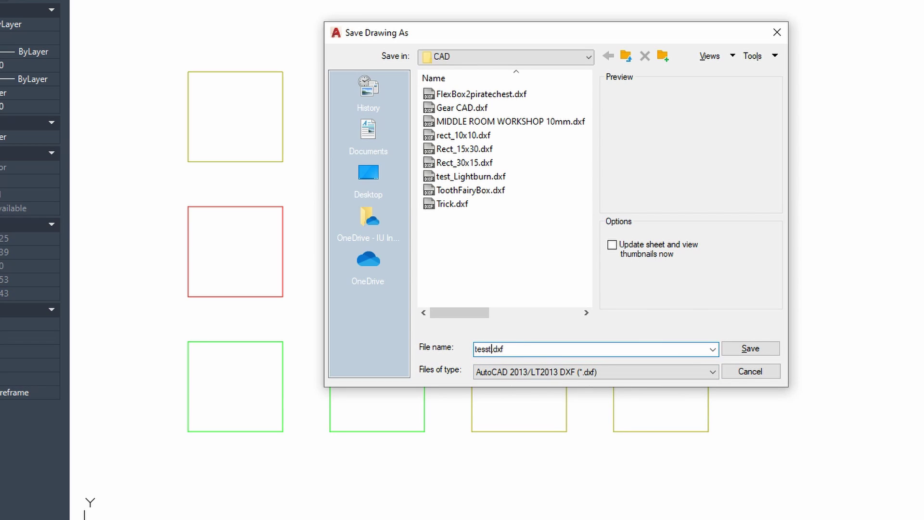
pyautogui.press('BackSpace')
pyautogui.press('BackSpace')
pyautogui.write('t1')
pyautogui.click(739, 349)
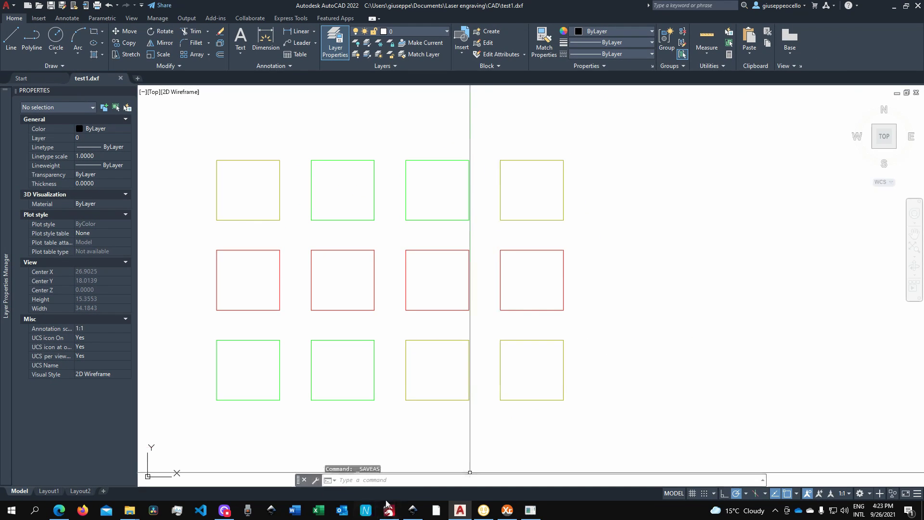
# - In LightBurn, open test1.dxf from the Laser engraving\CAD folder, discarding the current project
pyautogui.click(395, 513)
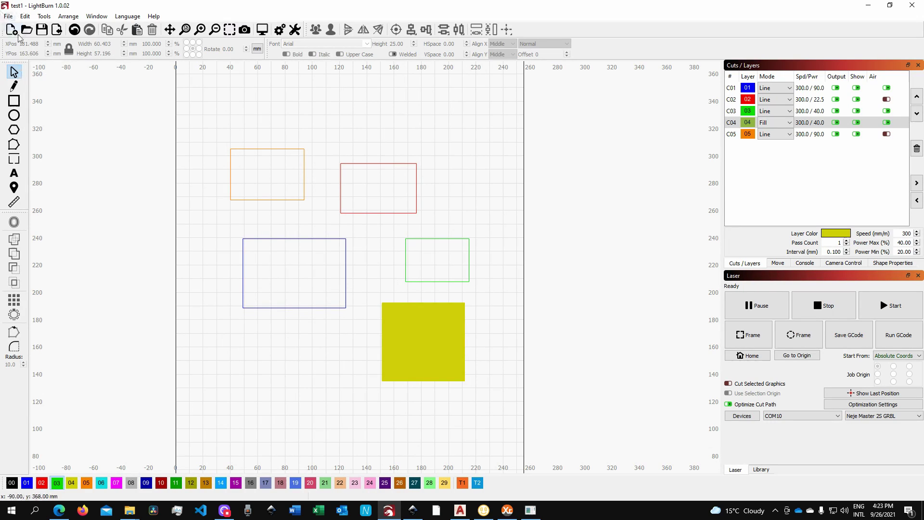
pyautogui.click(9, 15)
pyautogui.click(34, 52)
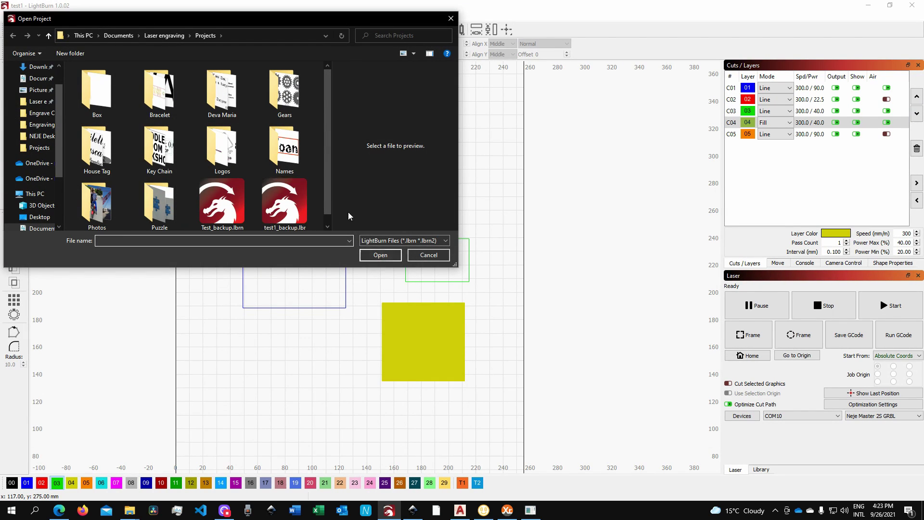
pyautogui.click(417, 240)
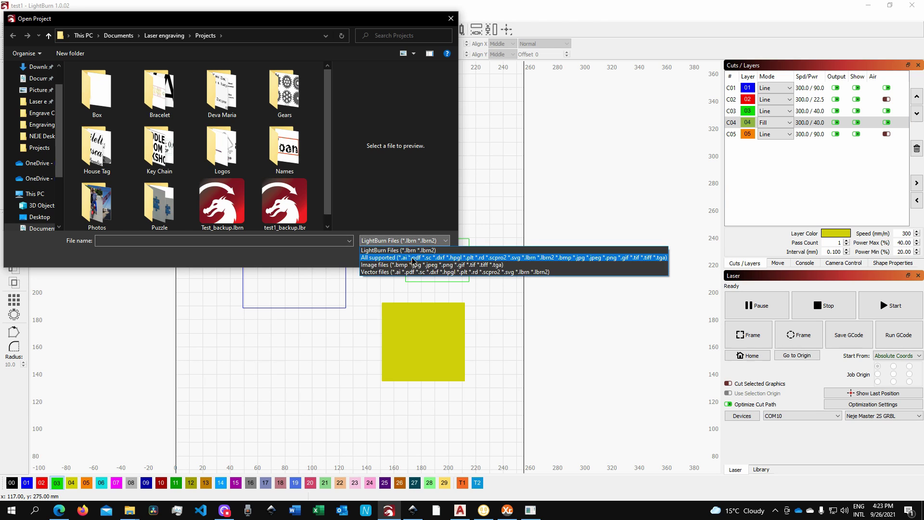
pyautogui.click(413, 258)
pyautogui.scroll(-1, 284, 189)
pyautogui.scroll(1, 284, 189)
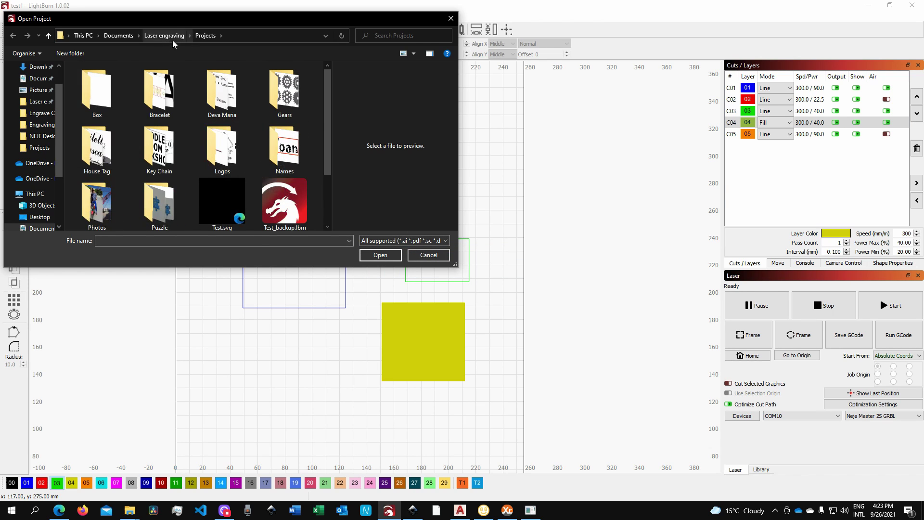
pyautogui.click(171, 37)
pyautogui.doubleClick(99, 107)
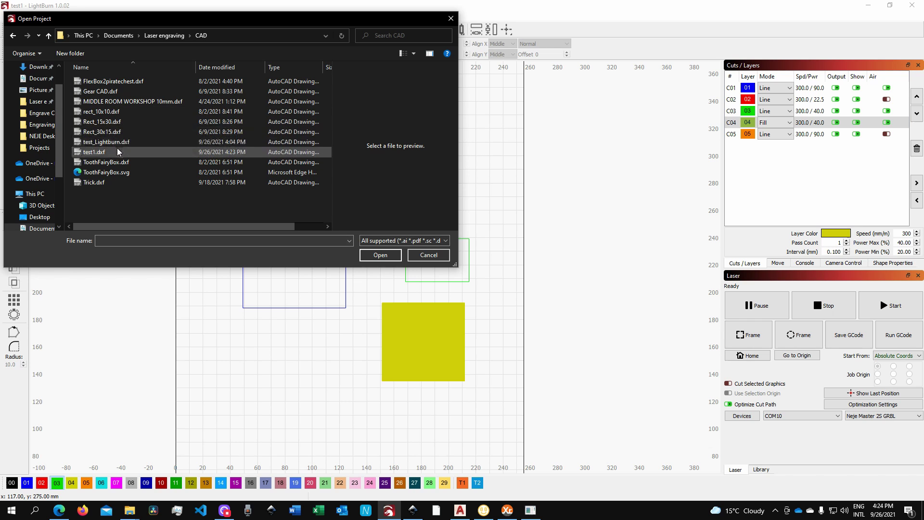
pyautogui.click(100, 151)
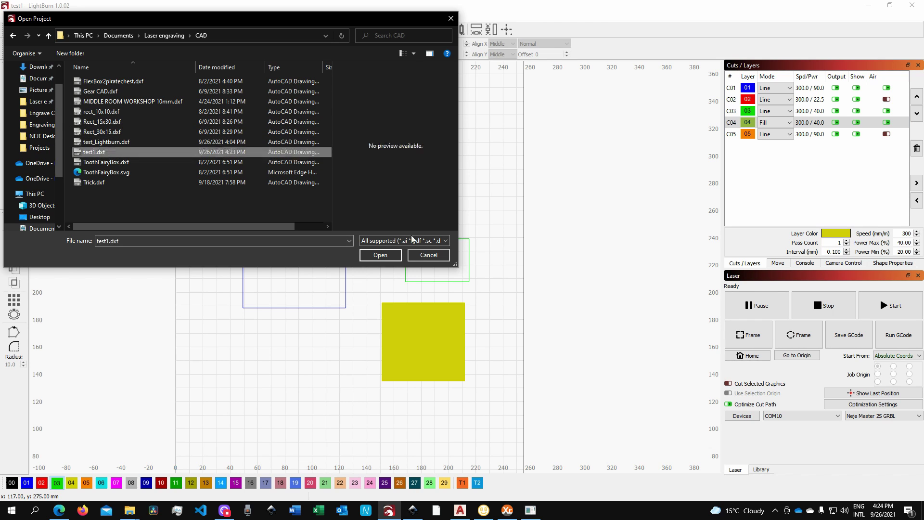
pyautogui.click(386, 258)
pyautogui.click(482, 272)
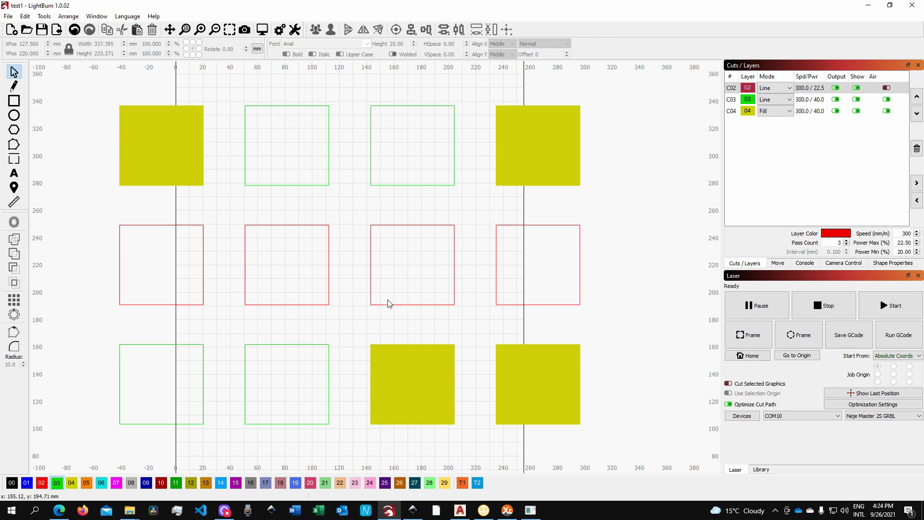
# - Select all twelve squares, scale the grid down and shift it to the right
pyautogui.scroll(-2, 386, 303)
pyautogui.moveTo(296, 221); pyautogui.dragTo(598, 413)
pyautogui.moveTo(528, 390); pyautogui.dragTo(358, 269)
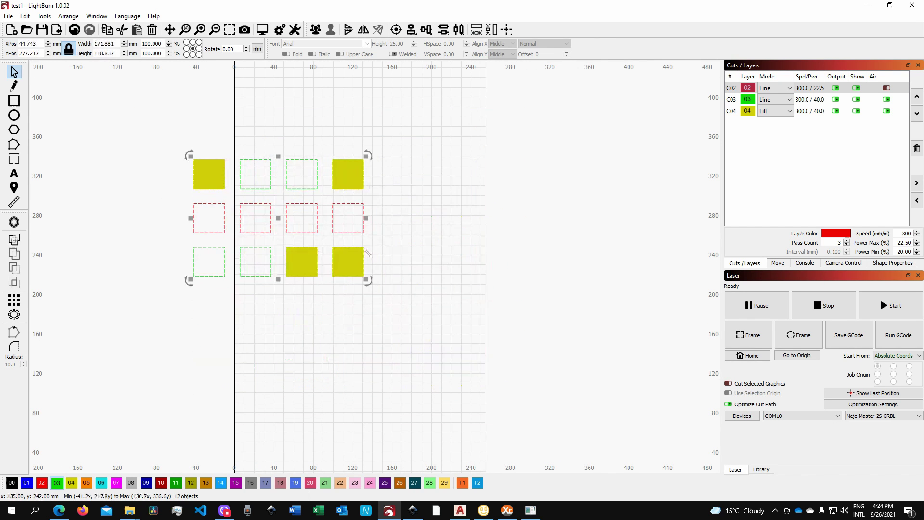
pyautogui.moveTo(279, 216); pyautogui.dragTo(371, 227)
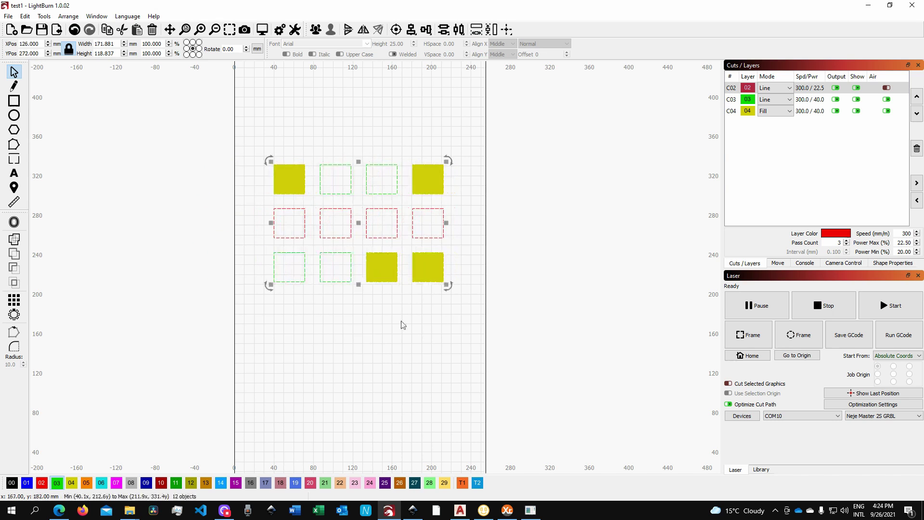
pyautogui.click(371, 226)
pyautogui.scroll(3, 359, 190)
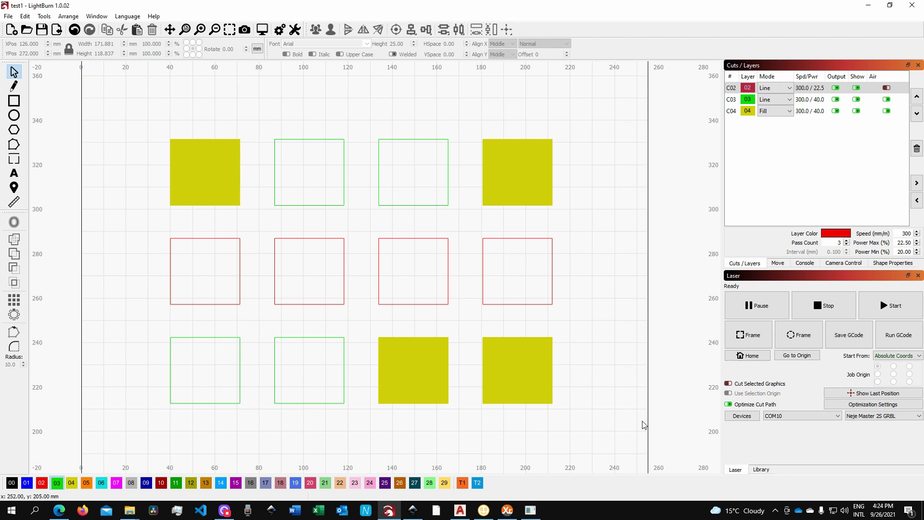
# - Close test1.dxf in AutoCAD without saving and create a new drawing from the Start page
pyautogui.click(464, 515)
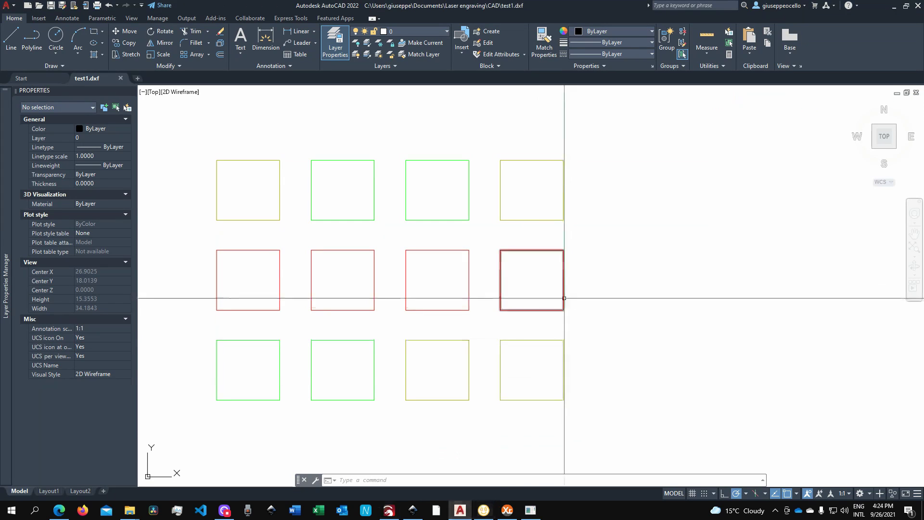
pyautogui.click(120, 78)
pyautogui.click(496, 277)
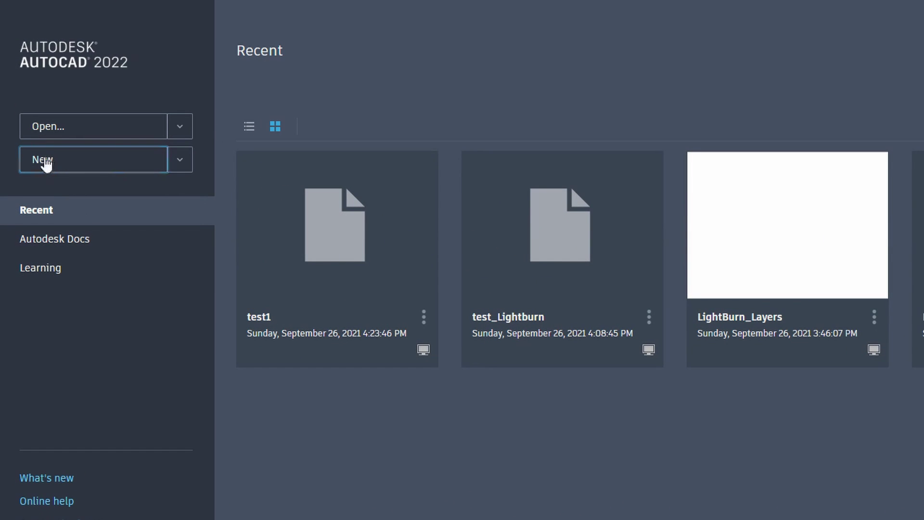
pyautogui.click(181, 164)
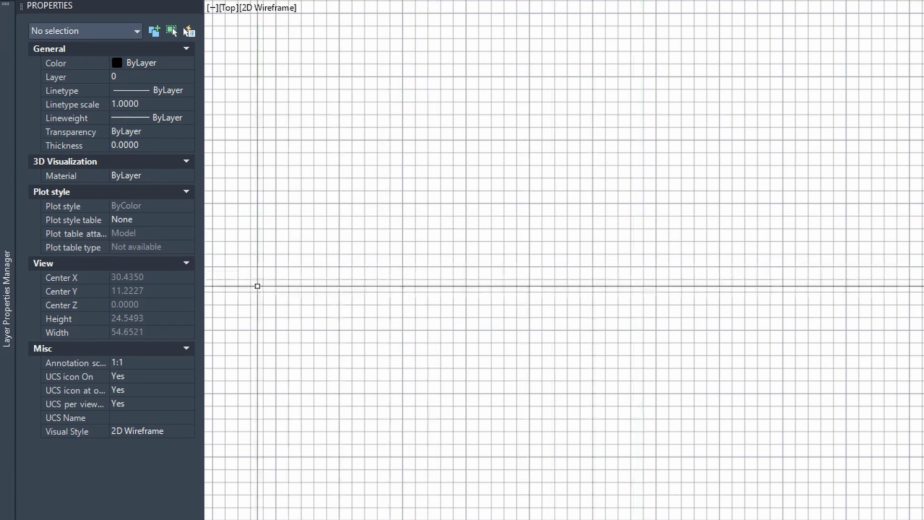
pyautogui.moveTo(10, 334)
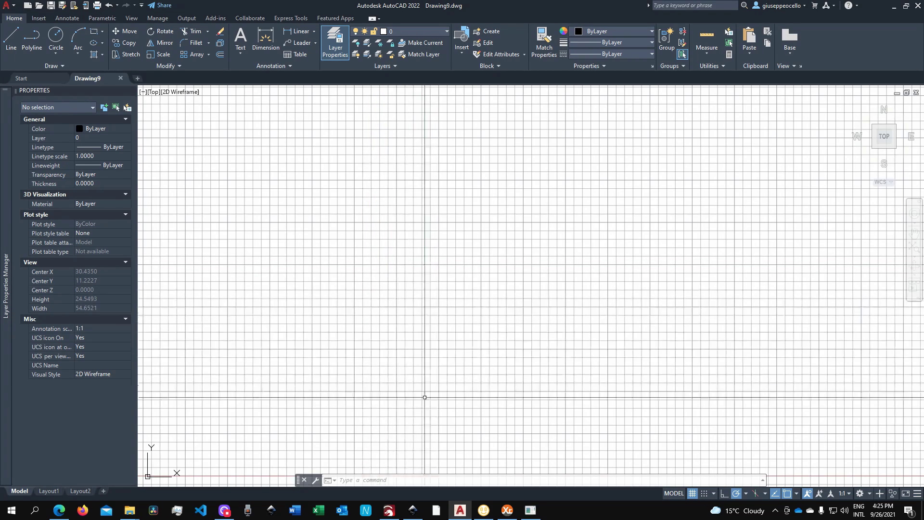
# - Bring LightBurn back to the front showing the imported twelve-square grid
pyautogui.click(391, 508)
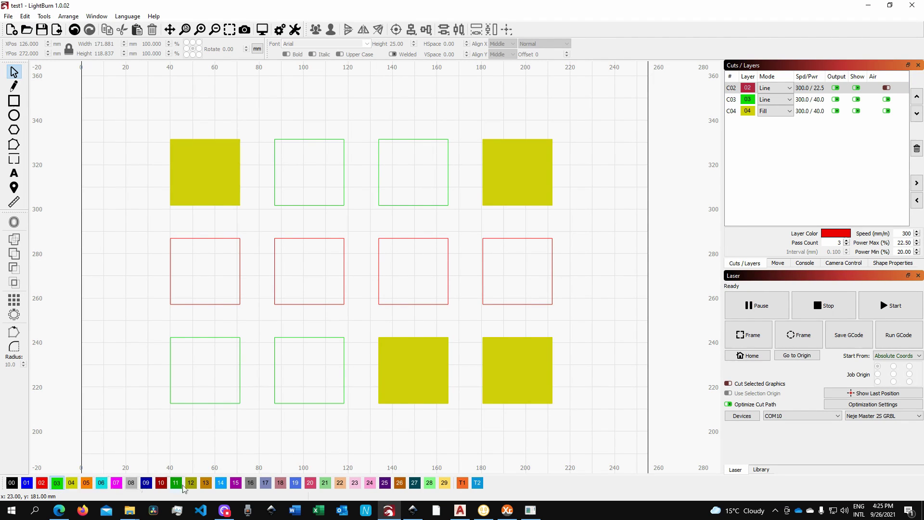